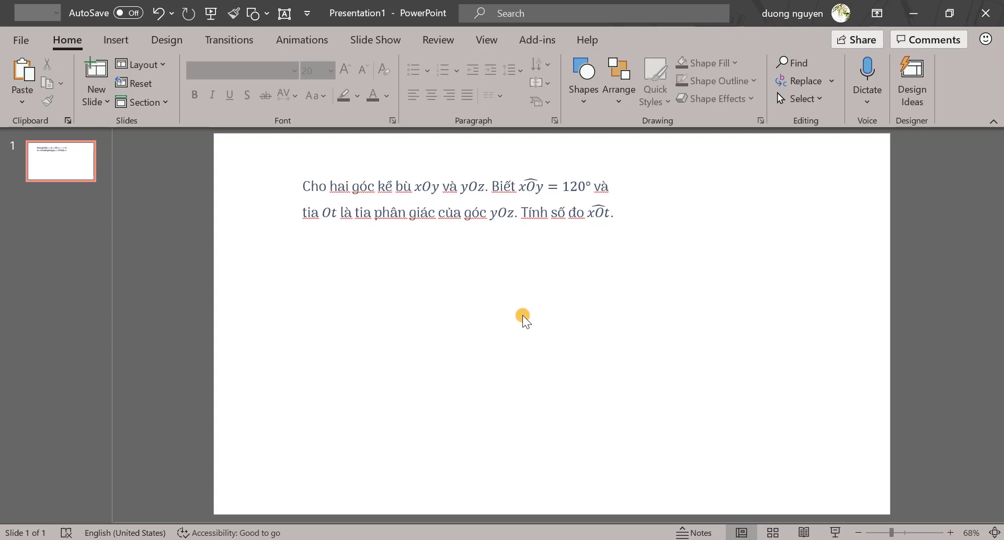
Show the Insert commands and open the Shapes gallery, checking its right-click options
ctrl+scroll(444, 280, up, 1)
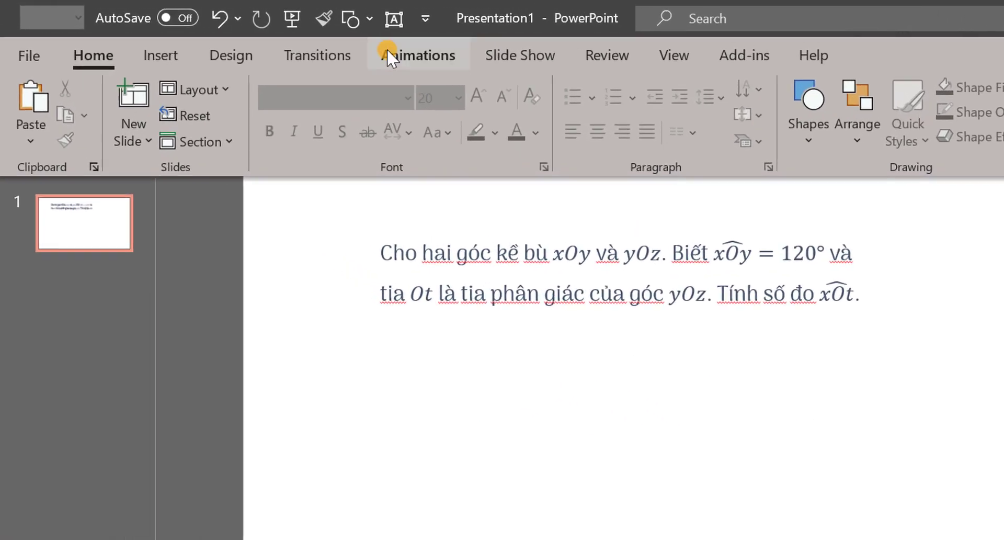
click(125, 42)
click(362, 146)
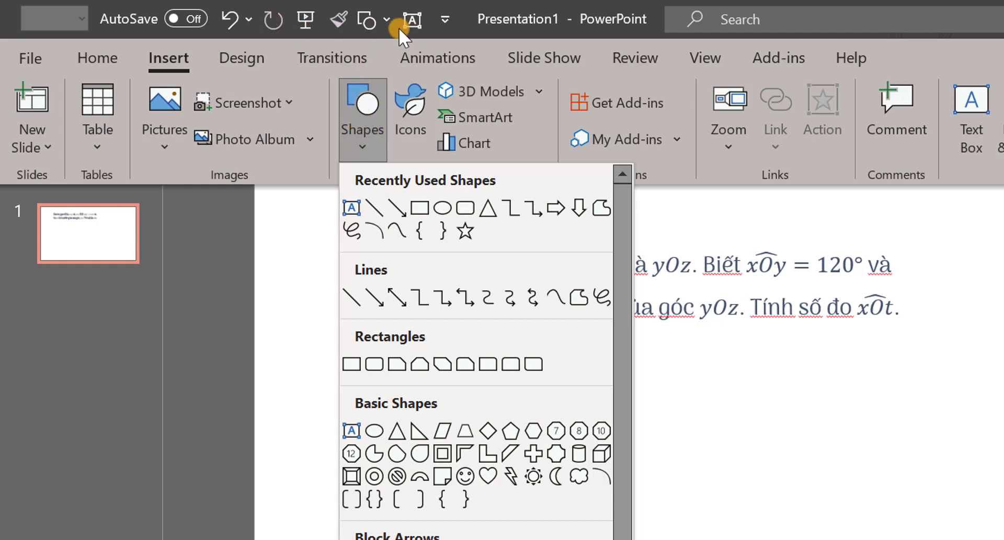
right_click(359, 105)
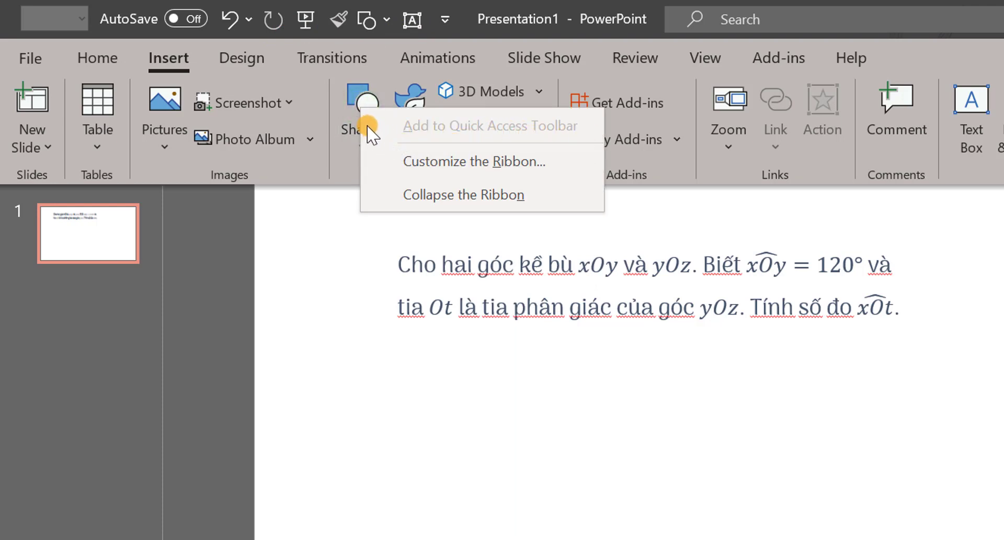
click(375, 20)
Draw a horizontal straight line below the problem text
click(361, 168)
drag(461, 400, 709, 396)
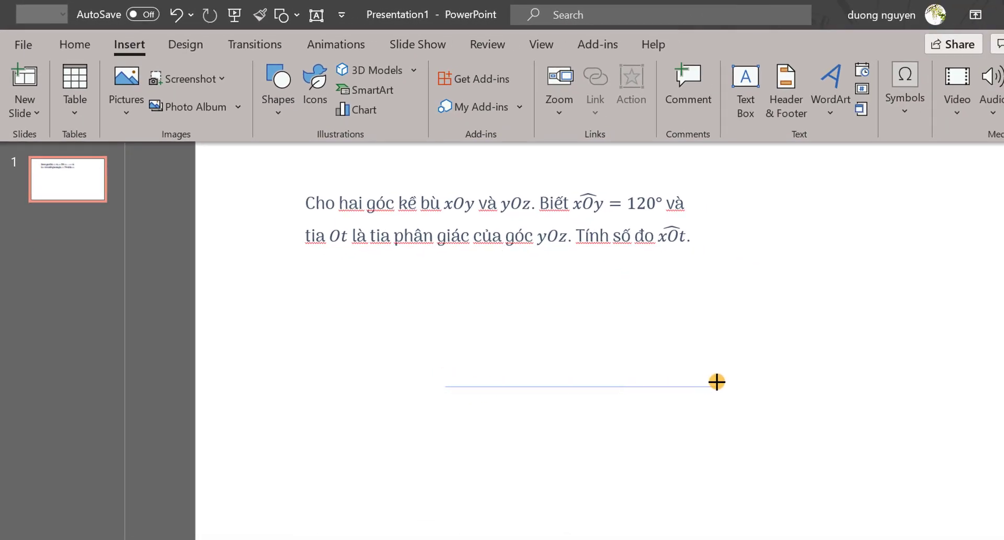
drag(724, 381, 724, 386)
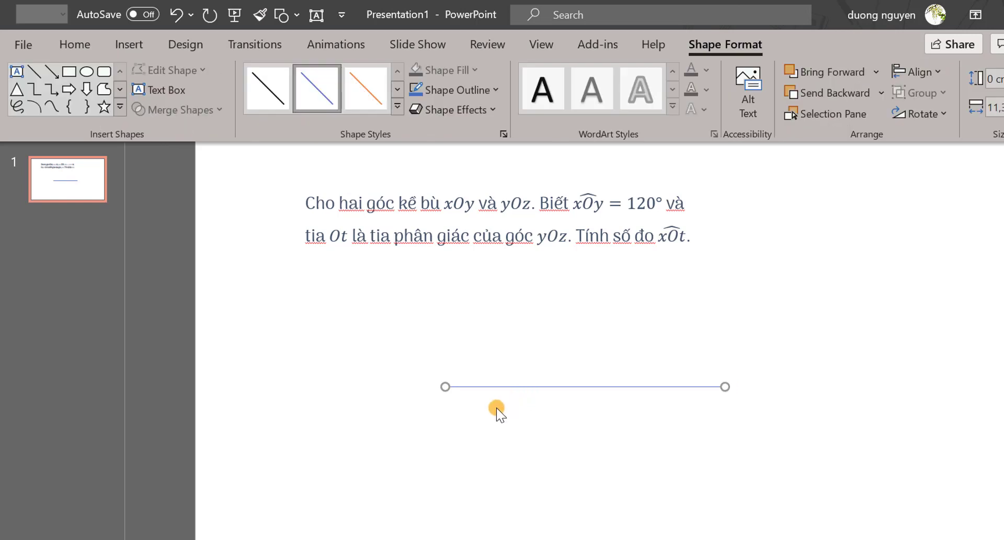
Give the line a black outline with a 1½ pt weight
click(480, 89)
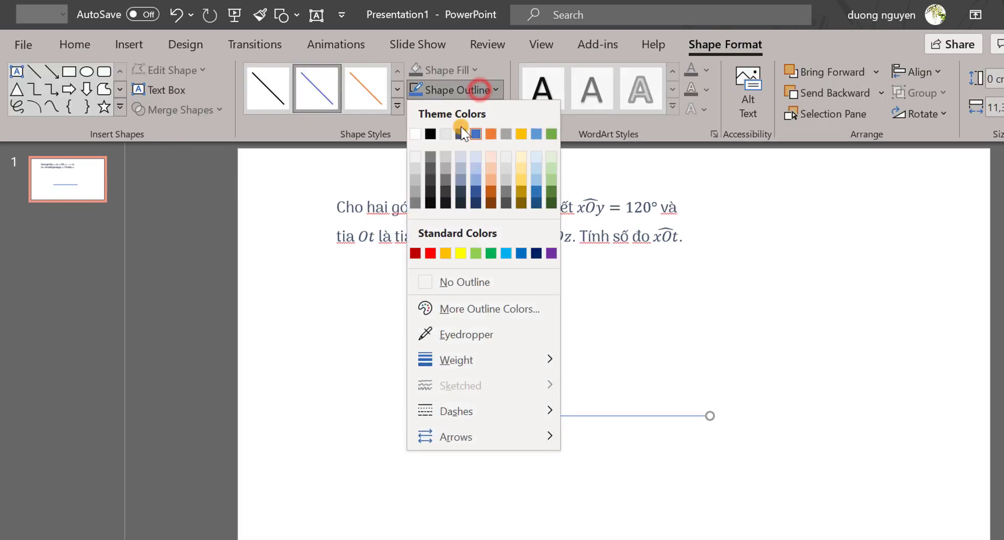
click(430, 134)
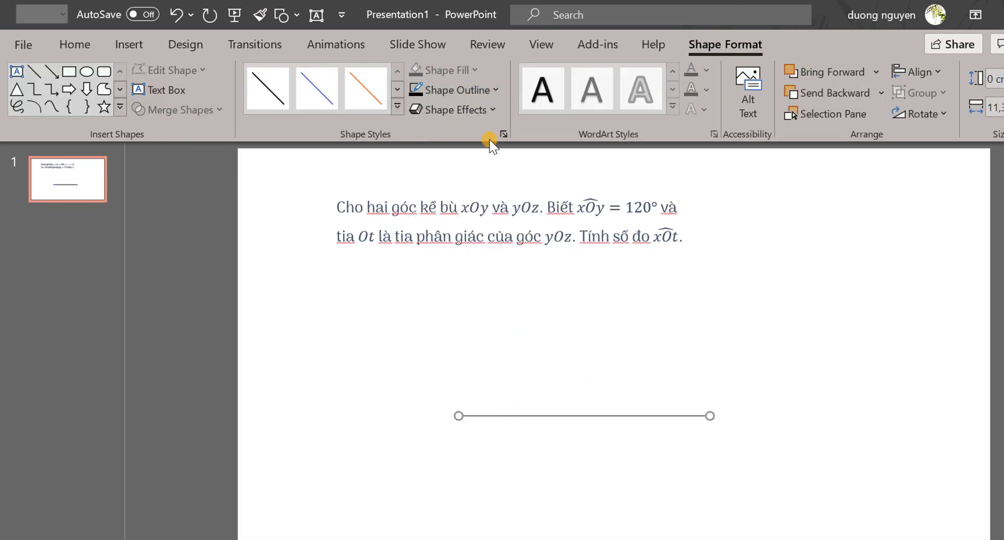
click(485, 92)
mouse_move(482, 359)
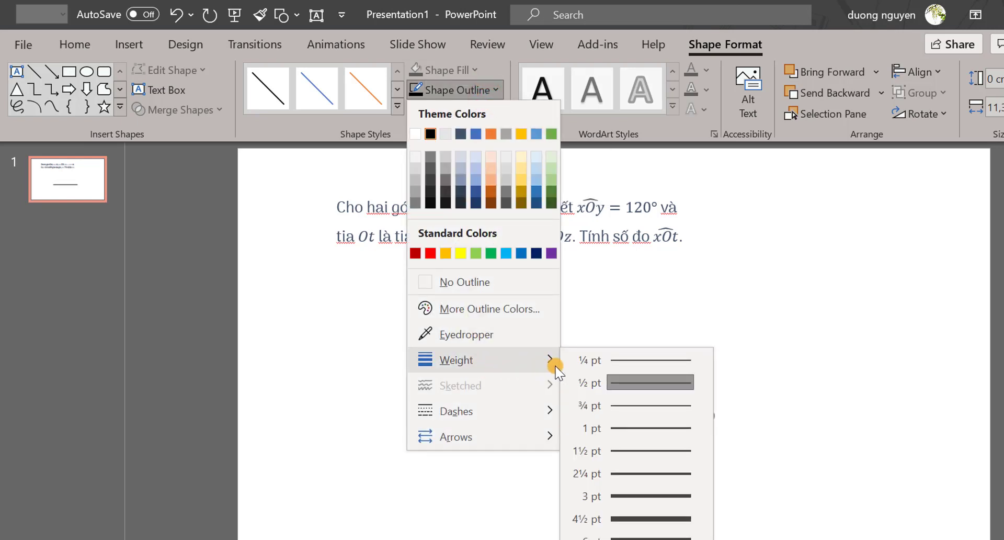
click(624, 451)
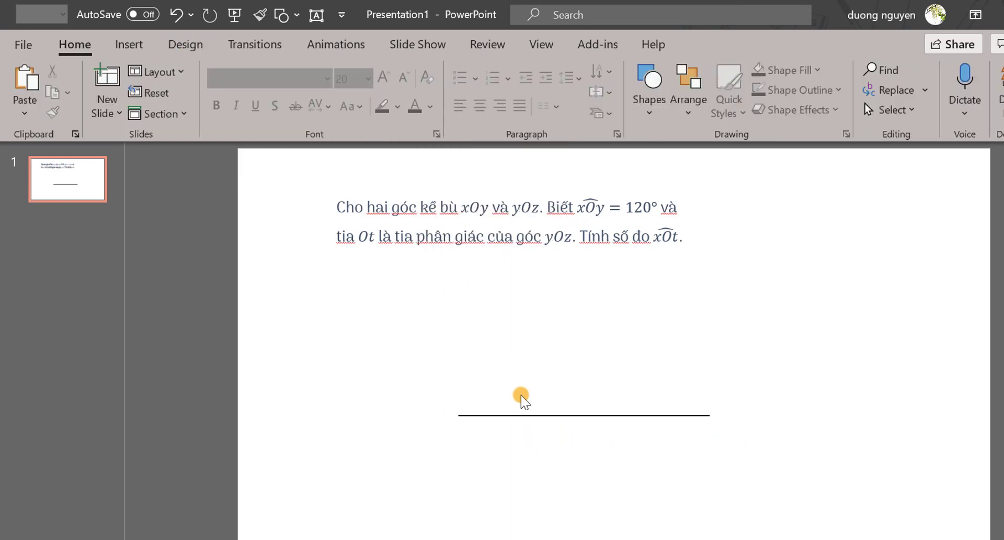
Add a text box reading 'x' below the line's left end and select it
click(129, 44)
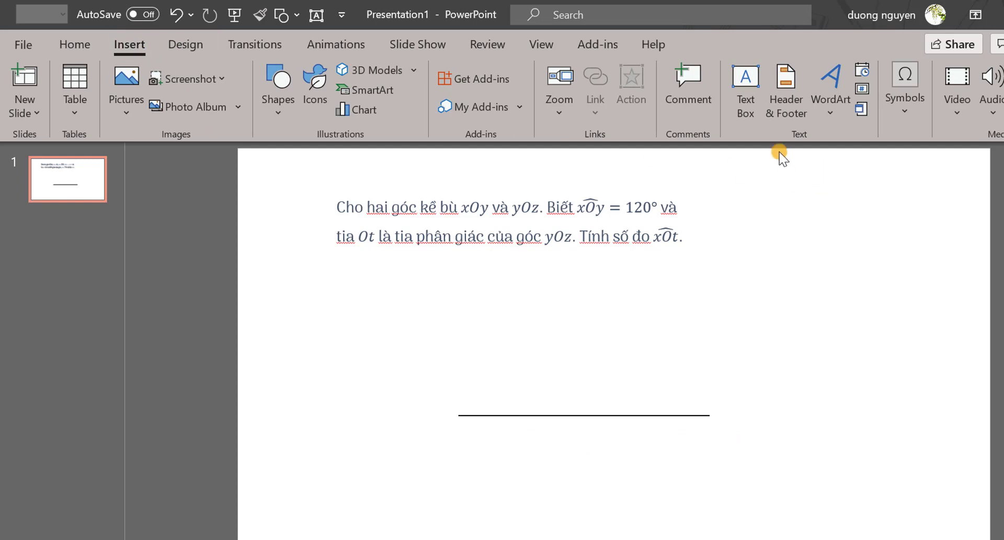
right_click(745, 92)
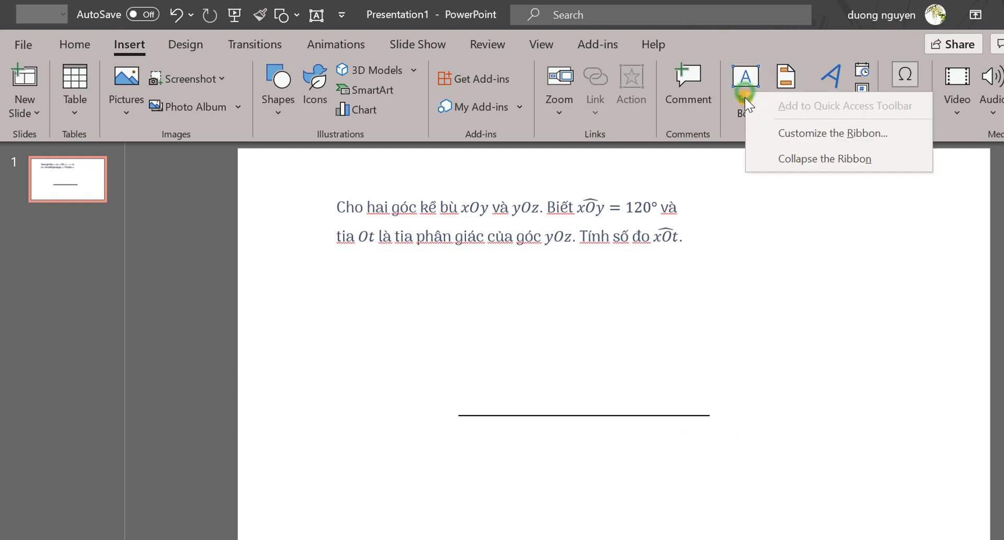
click(315, 18)
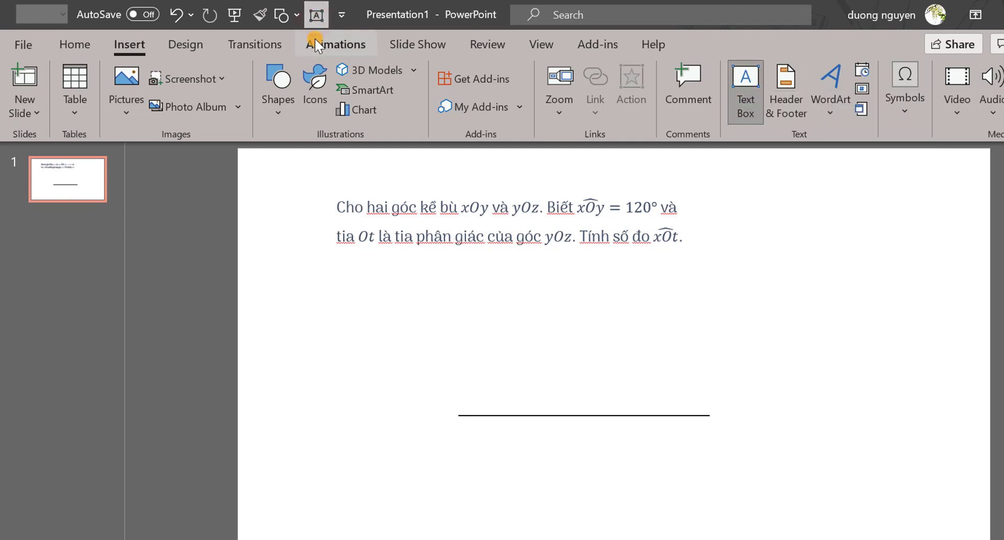
click(460, 431)
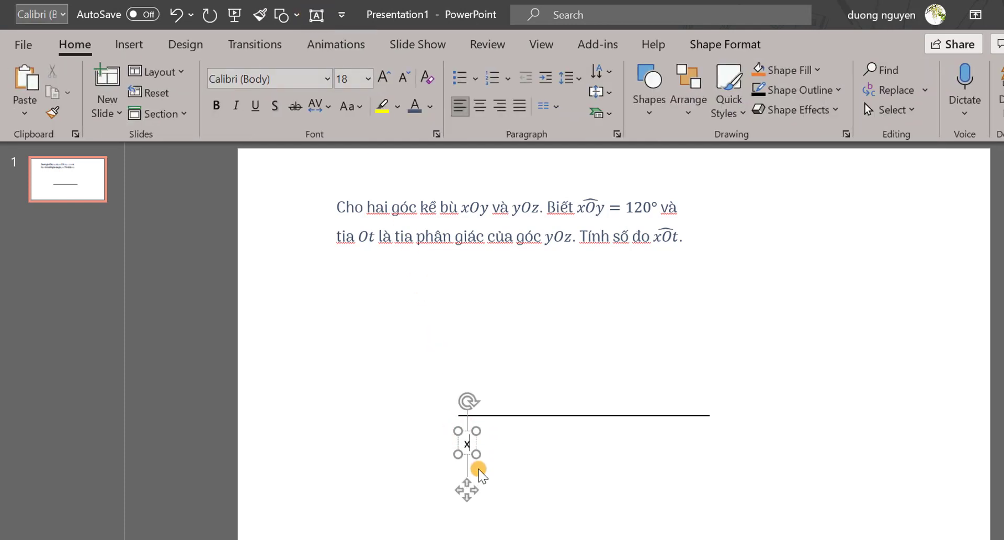
text(x)
click(466, 475)
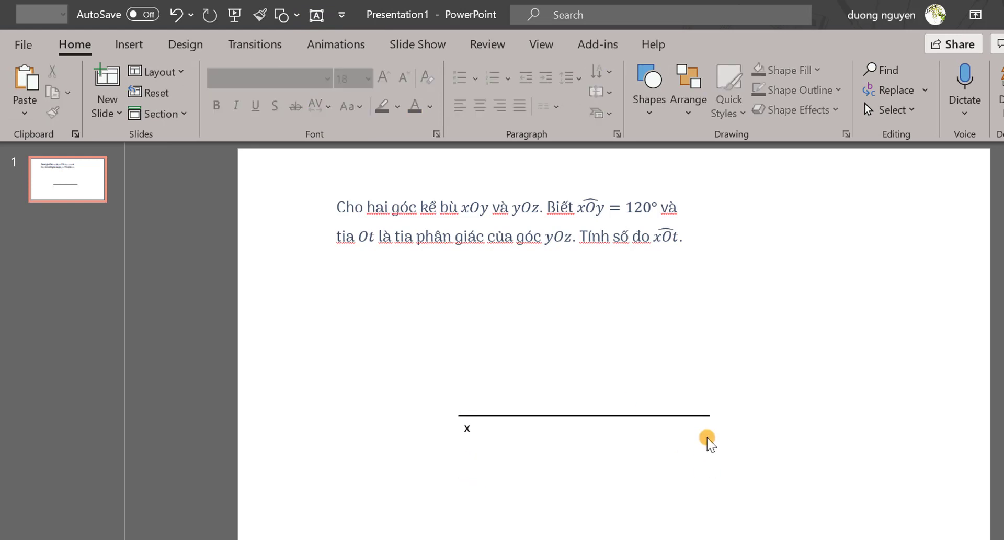
click(317, 16)
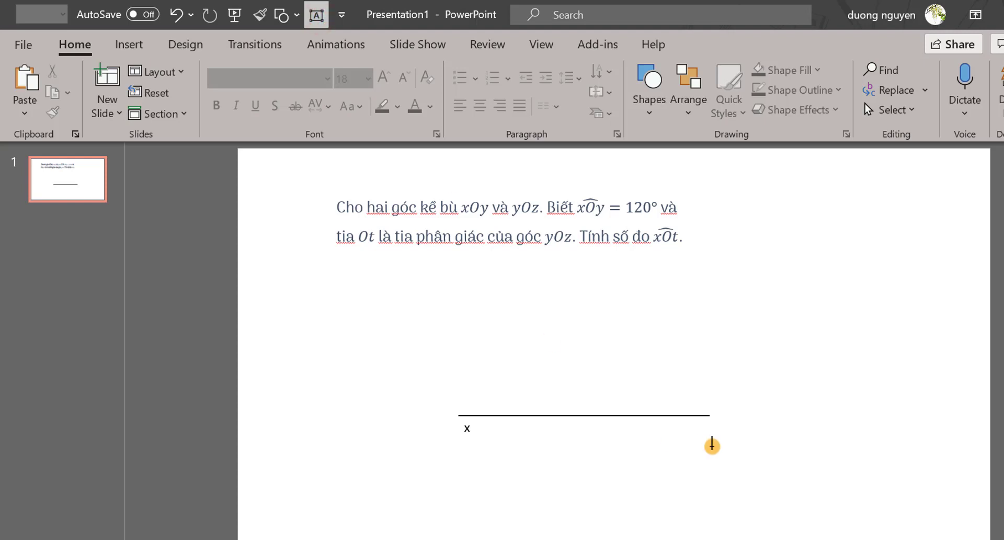
click(470, 436)
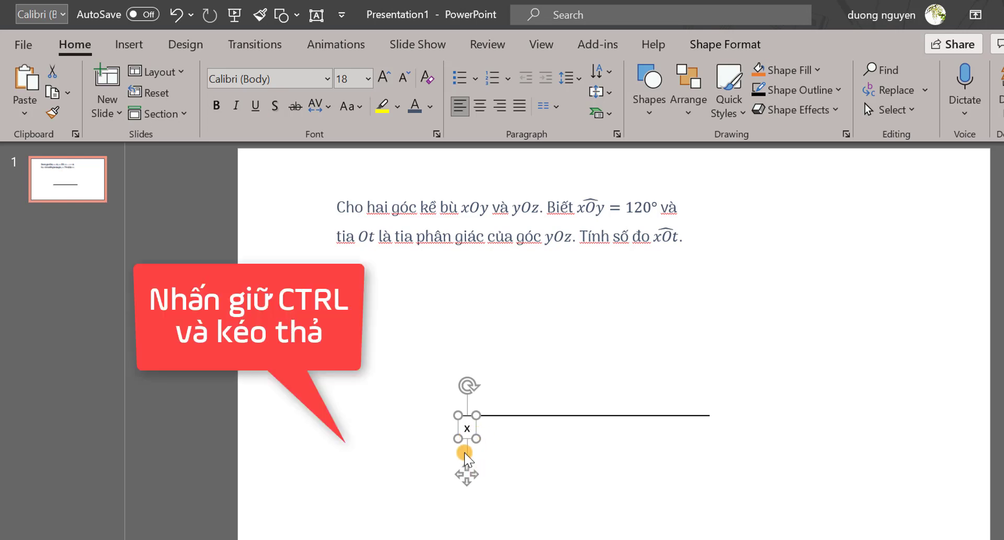
Copy the x label to below the line's right end and change it to 'z'
drag(467, 474, 683, 482)
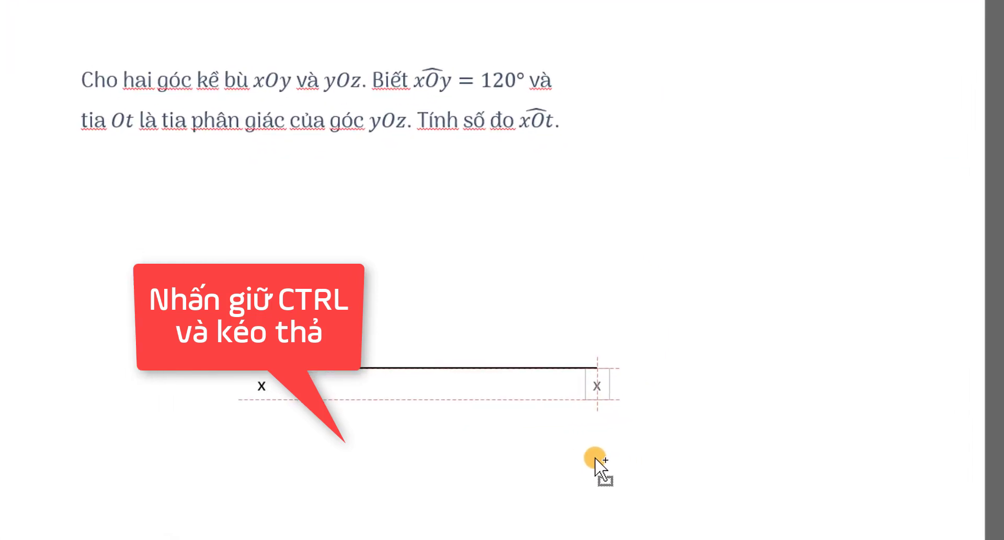
drag(683, 482, 314, 439)
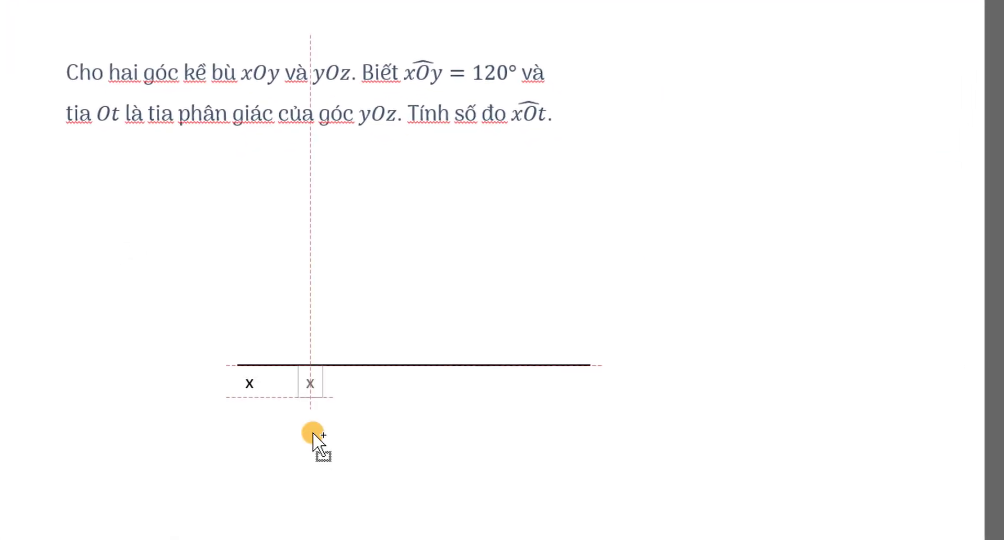
drag(312, 433, 588, 426)
double_click(579, 383)
text(z)
click(377, 242)
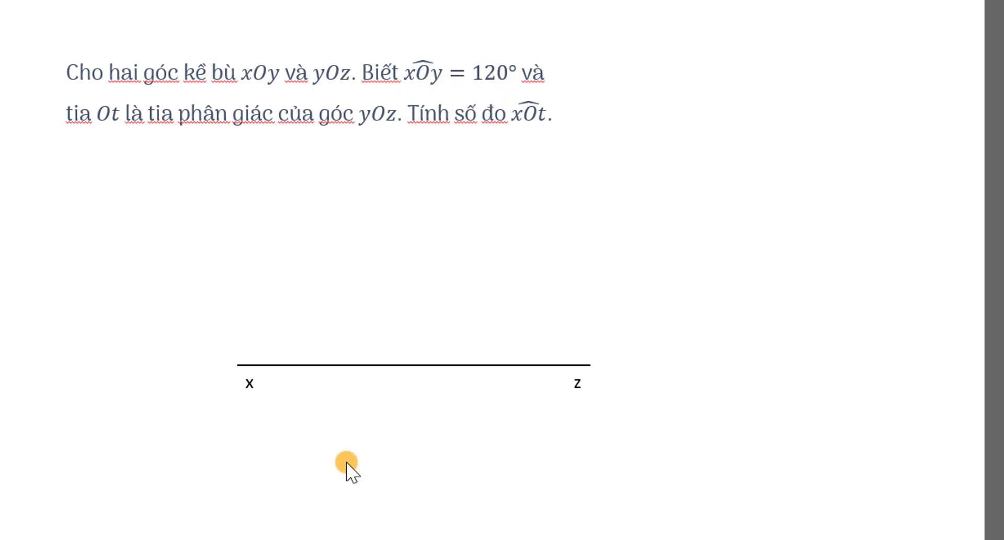
click(397, 364)
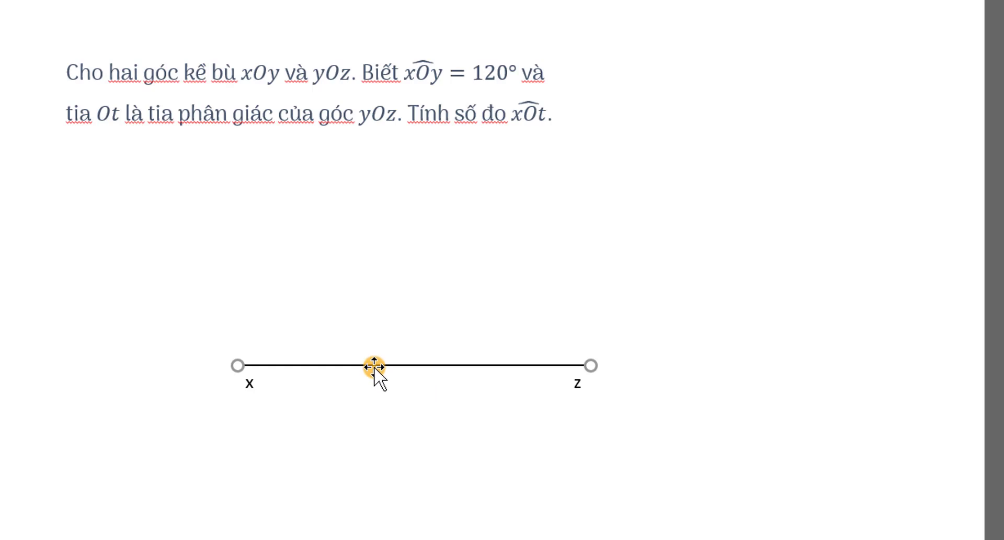
Duplicate the base line and place the copy just above the original
drag(374, 366, 375, 332)
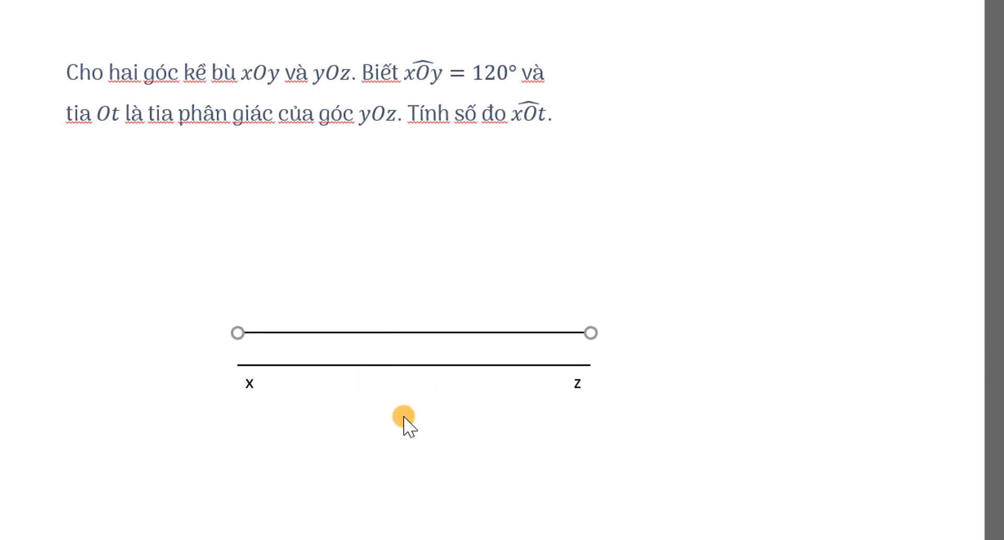
key(ctrl+d)
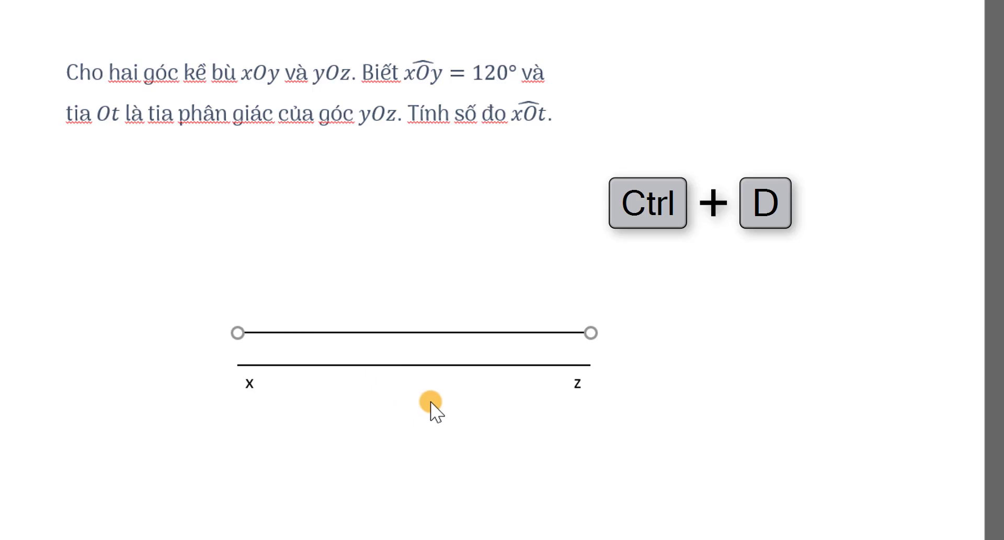
key(ctrl+d)
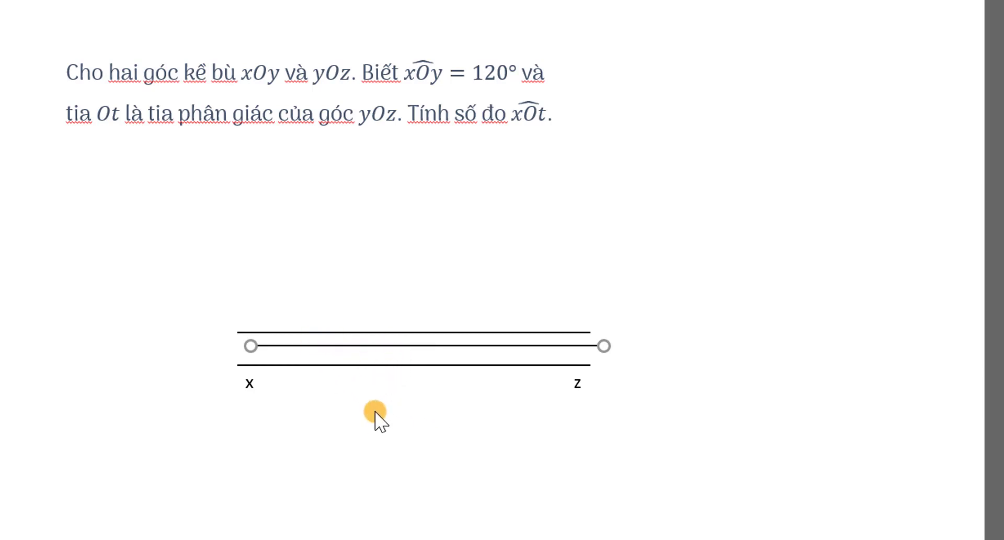
click(443, 450)
drag(392, 346, 379, 333)
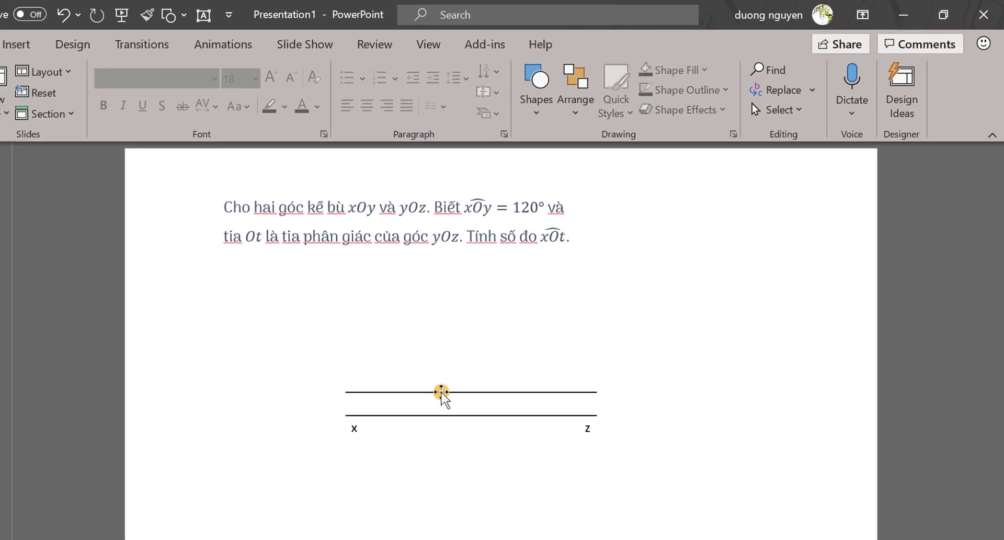
Rotate the copied line to exactly 120° in the rotation settings
double_click(454, 377)
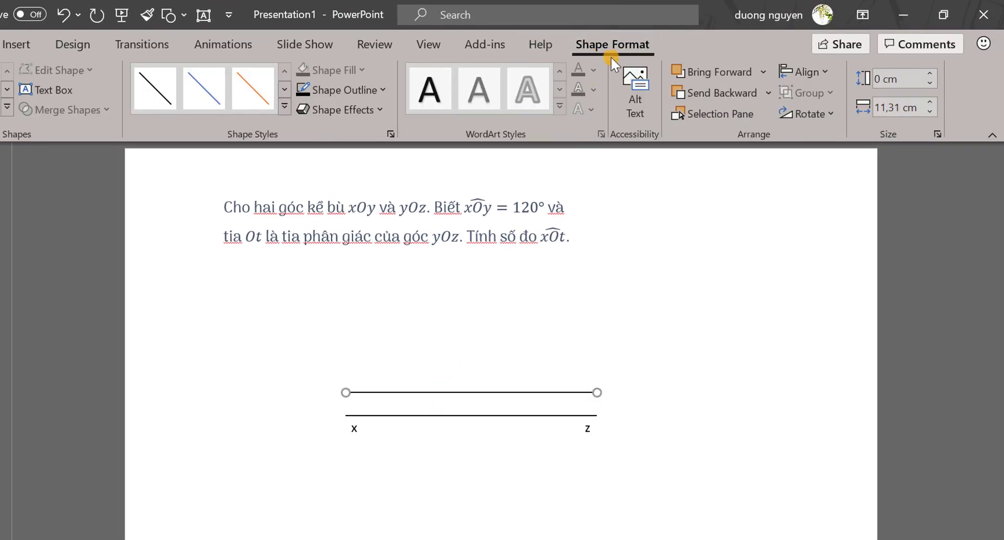
click(805, 114)
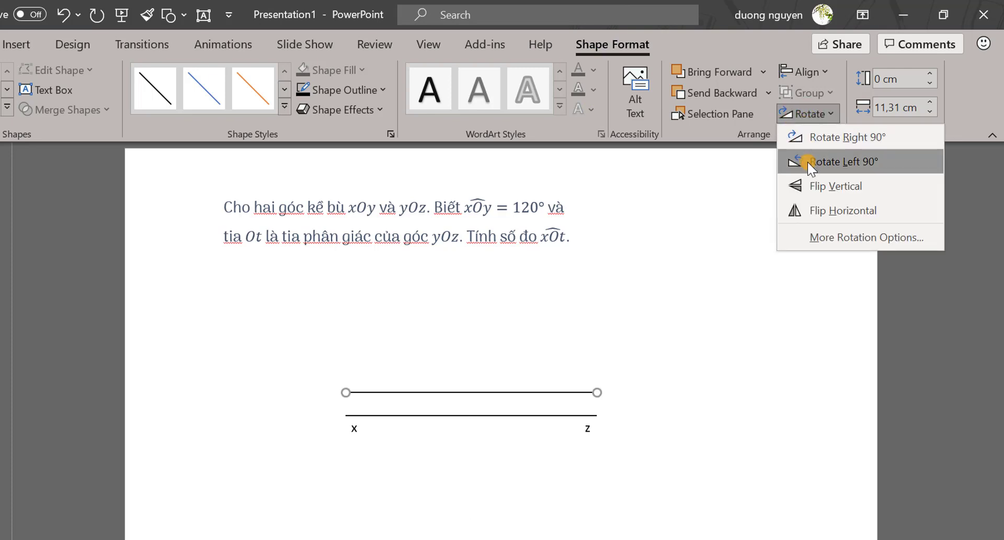
click(897, 238)
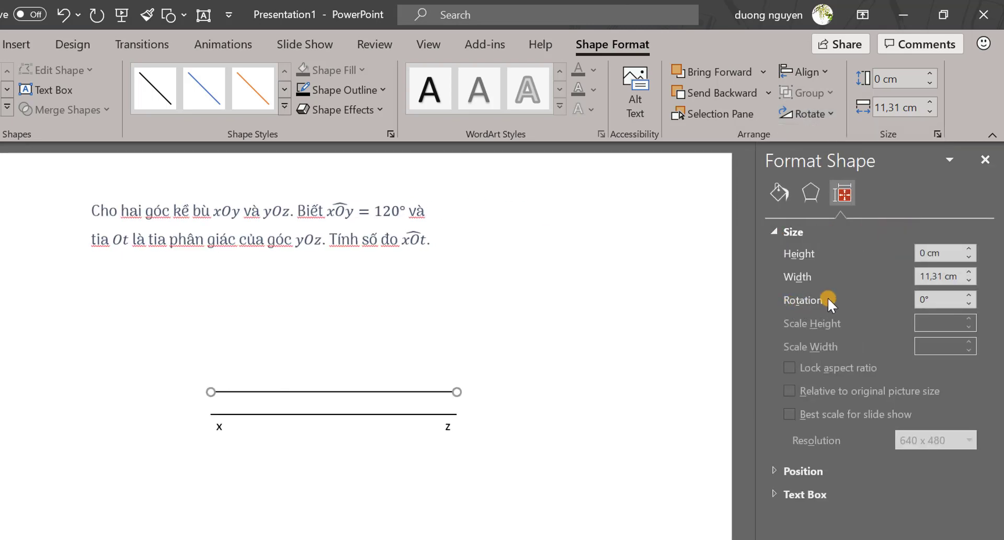
drag(944, 299, 902, 300)
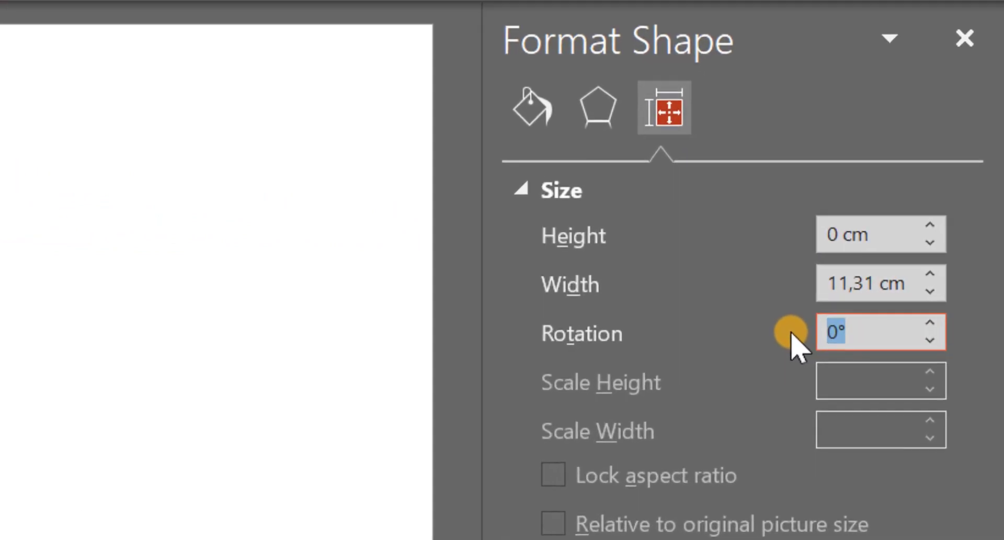
text(12)
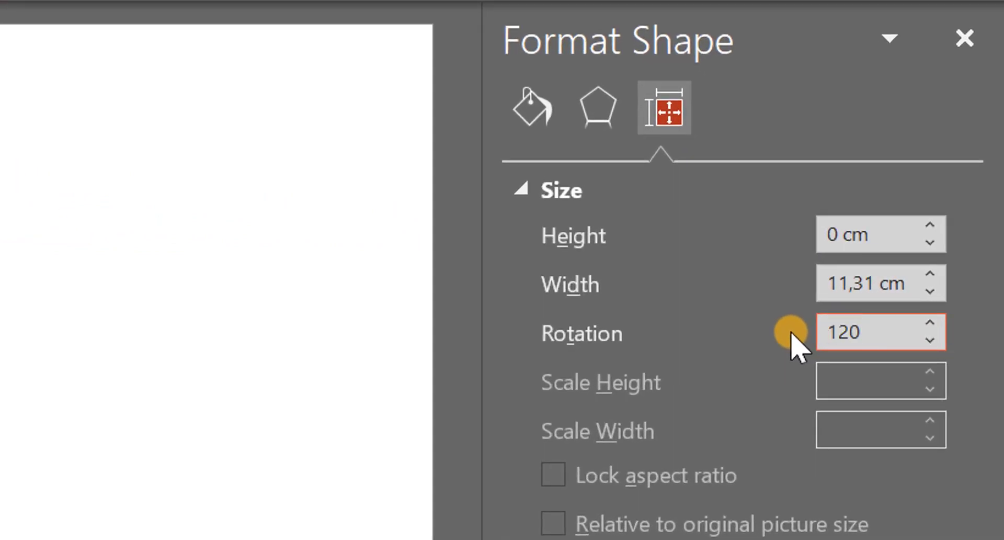
key(Return)
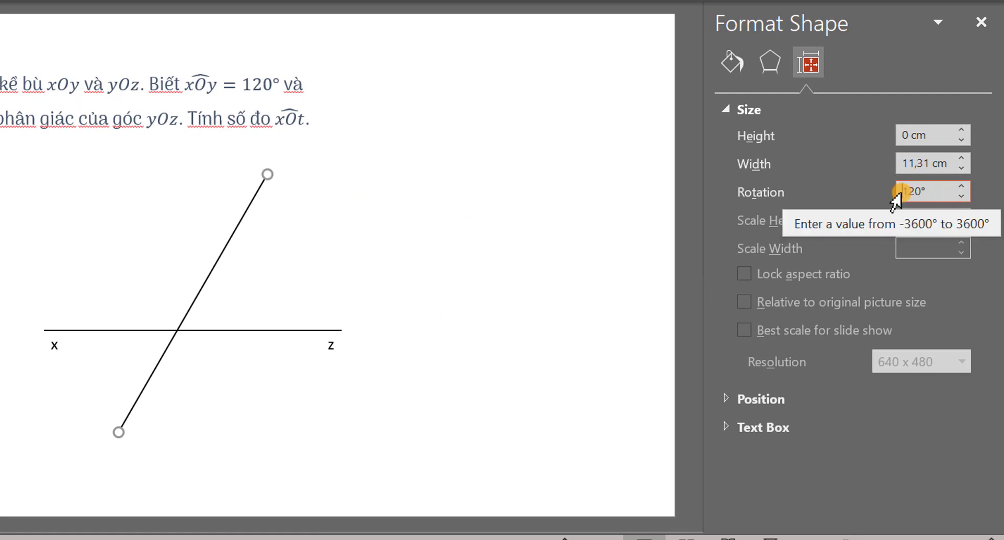
text(-)
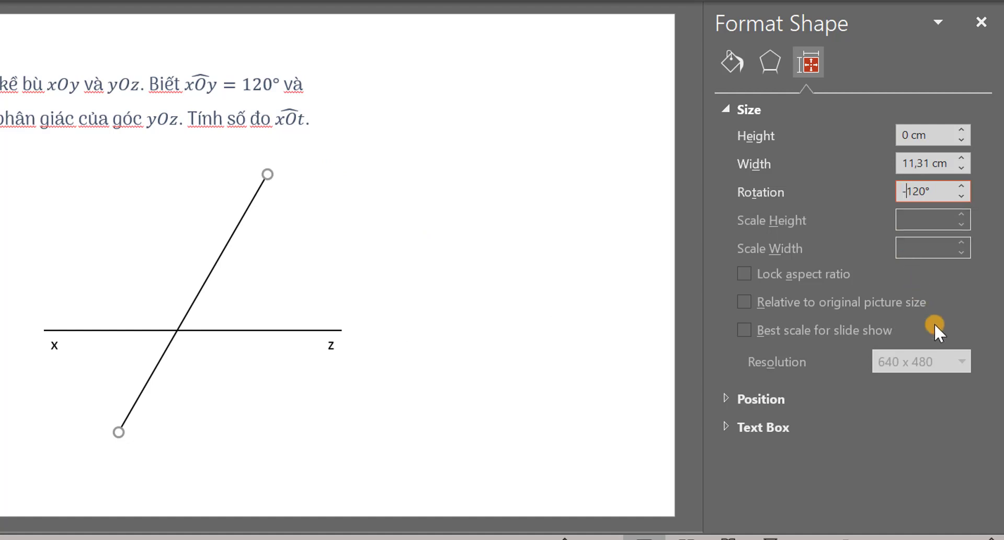
key(Return)
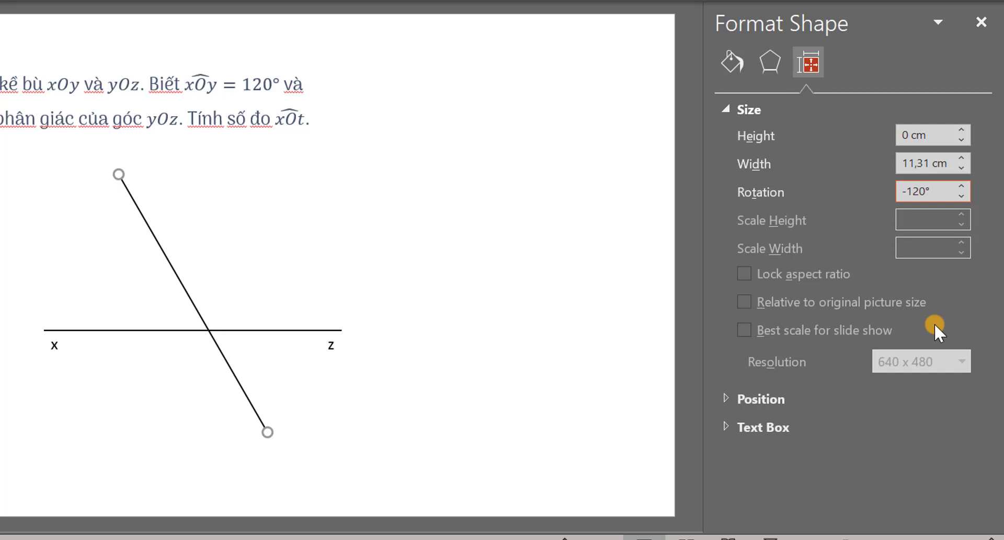
key(BackSpace)
key(Return)
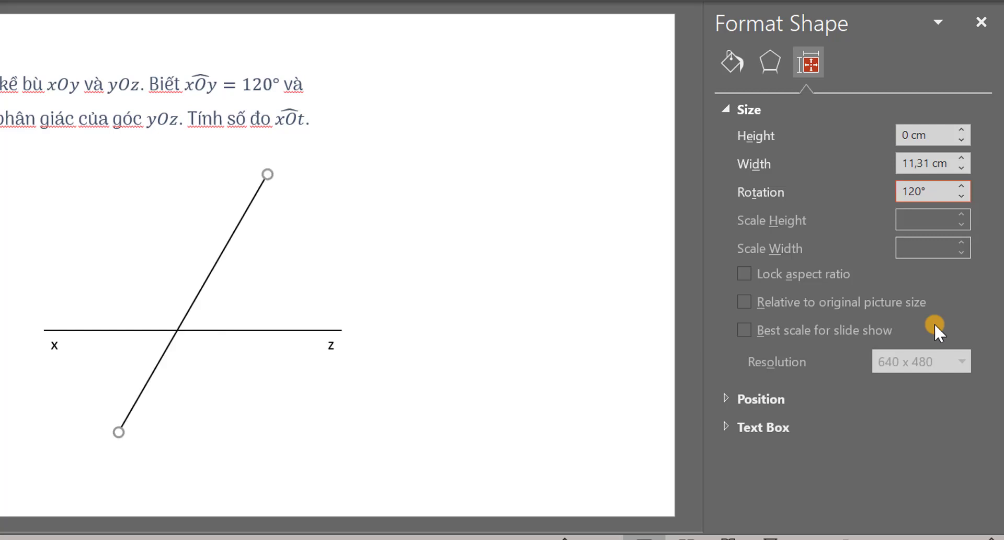
Put the rotated line's lower end on the x–z line and copy the x label to the vertex
click(199, 284)
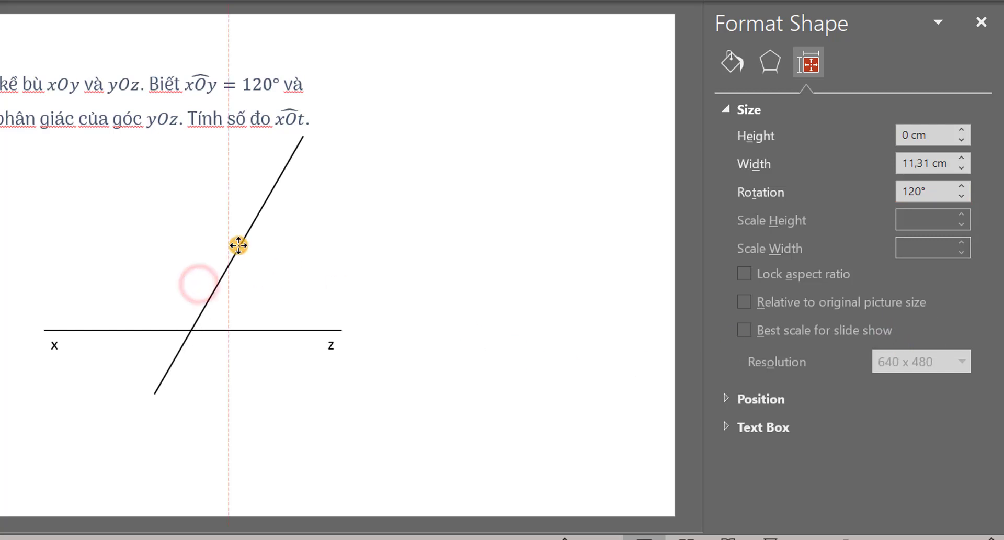
drag(199, 284, 244, 212)
drag(252, 283, 270, 251)
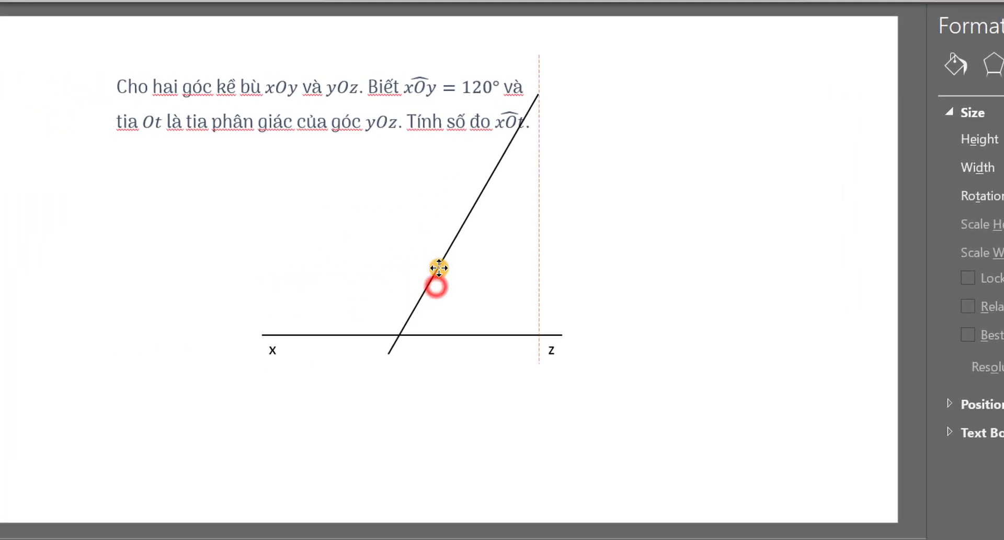
click(235, 353)
ctrl+scroll(235, 353, up, 5)
ctrl+scroll(388, 354, down, 3)
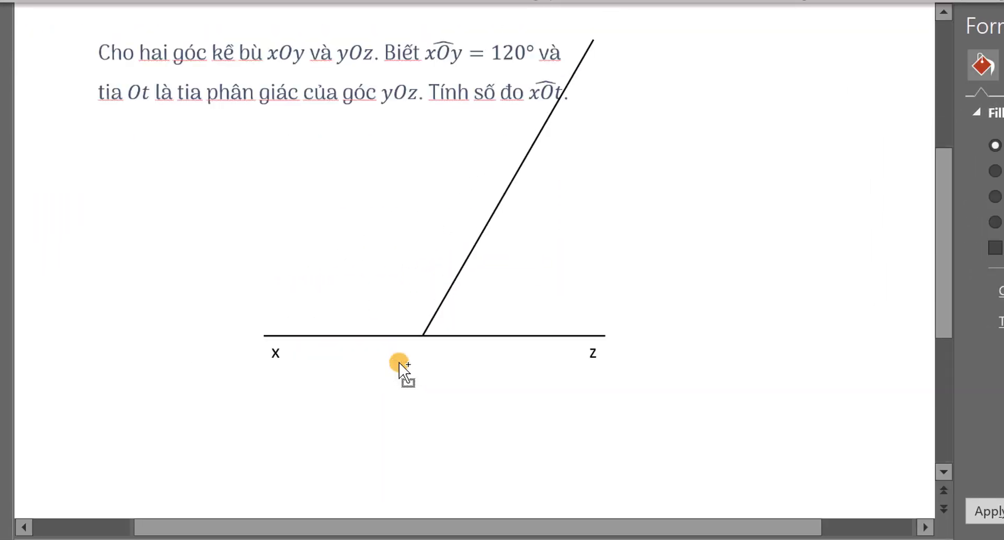
ctrl+scroll(401, 365, down, 1)
ctrl+scroll(447, 386, up, 1)
ctrl+scroll(430, 368, up, 4)
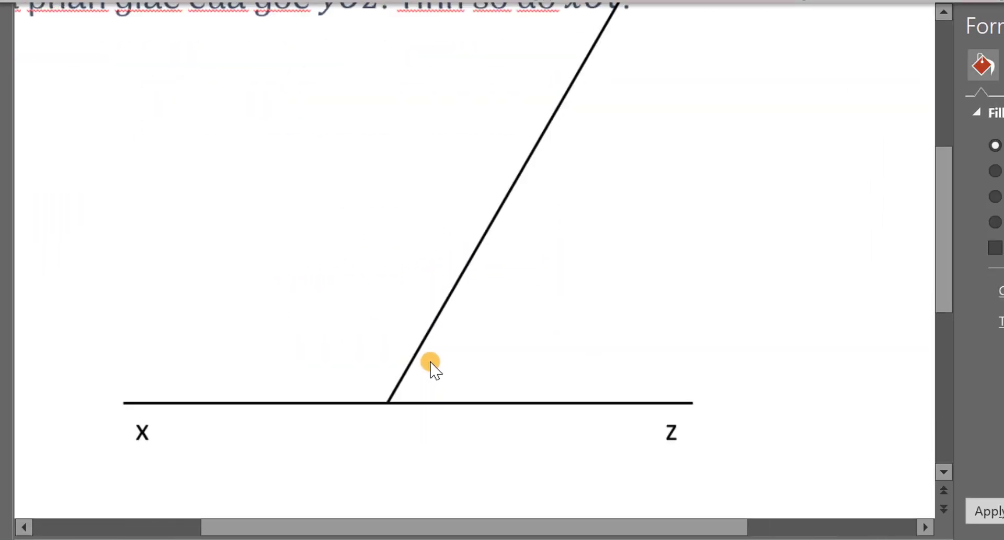
ctrl+scroll(426, 352, down, 2)
ctrl+scroll(426, 352, down, 2)
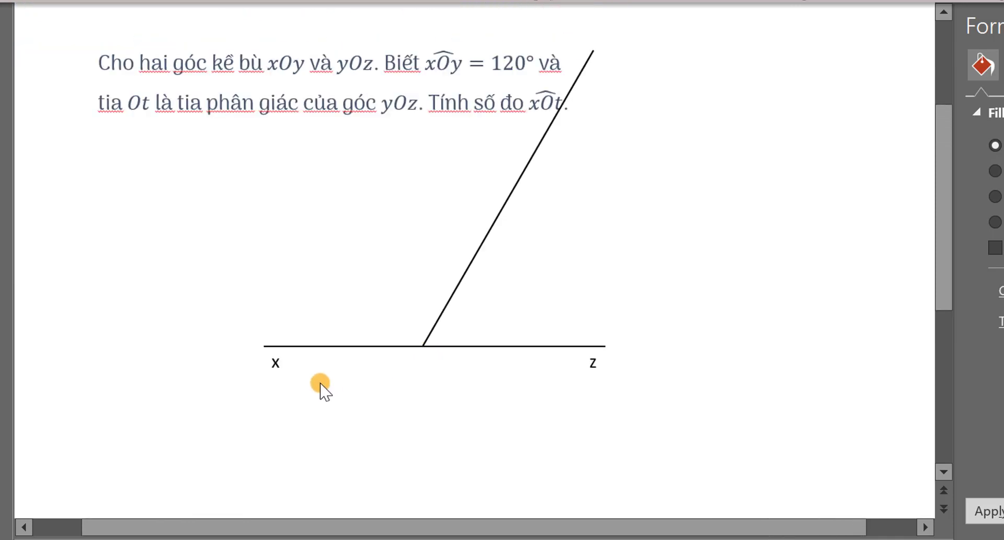
click(277, 366)
drag(282, 424, 424, 425)
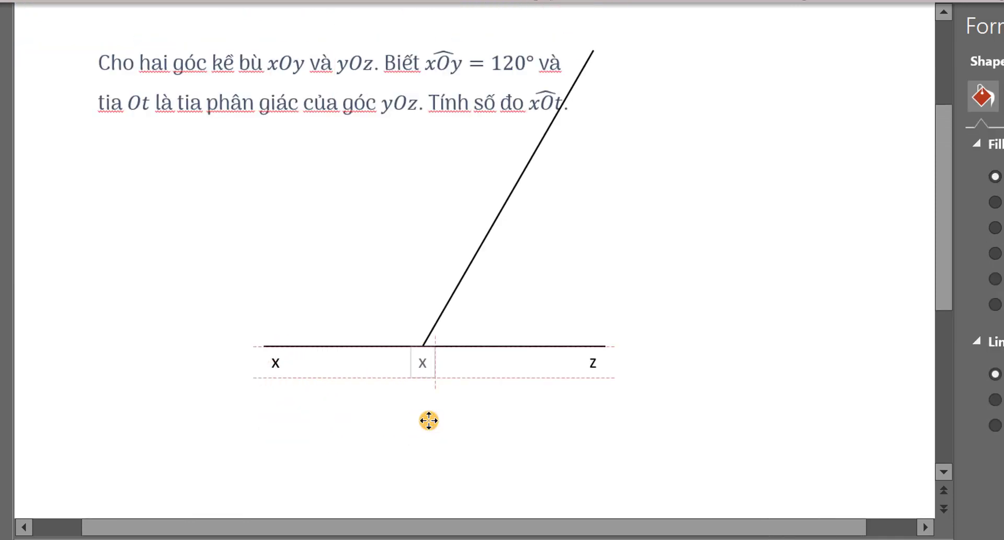
Relabel the vertex copy as 'O' and shorten the slanted ray from its top end
double_click(422, 362)
text(O)
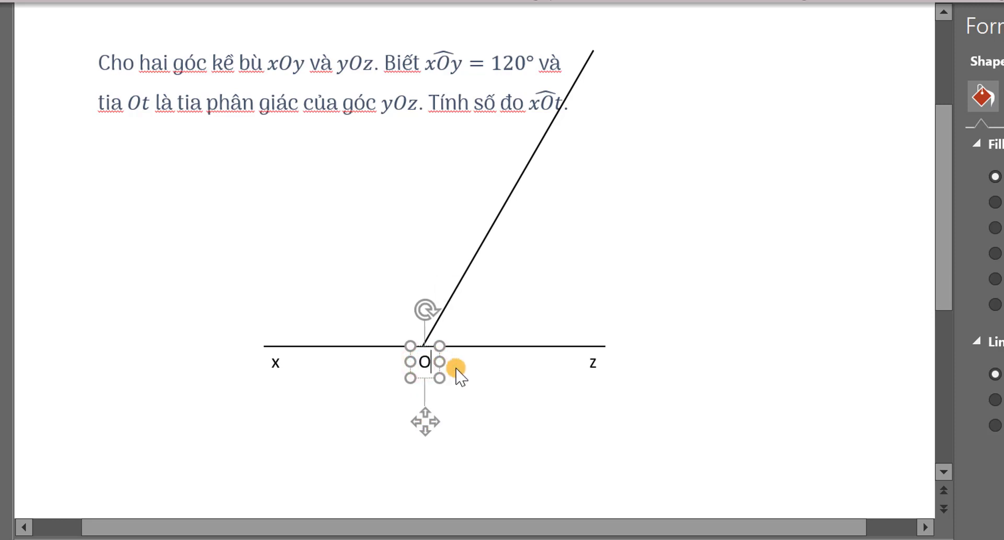
click(594, 62)
mouse_move(593, 50)
mouse_down()
mouse_move(503, 191)
mouse_move(511, 154)
mouse_move(488, 182)
mouse_move(534, 168)
mouse_move(515, 205)
mouse_move(516, 186)
mouse_up()
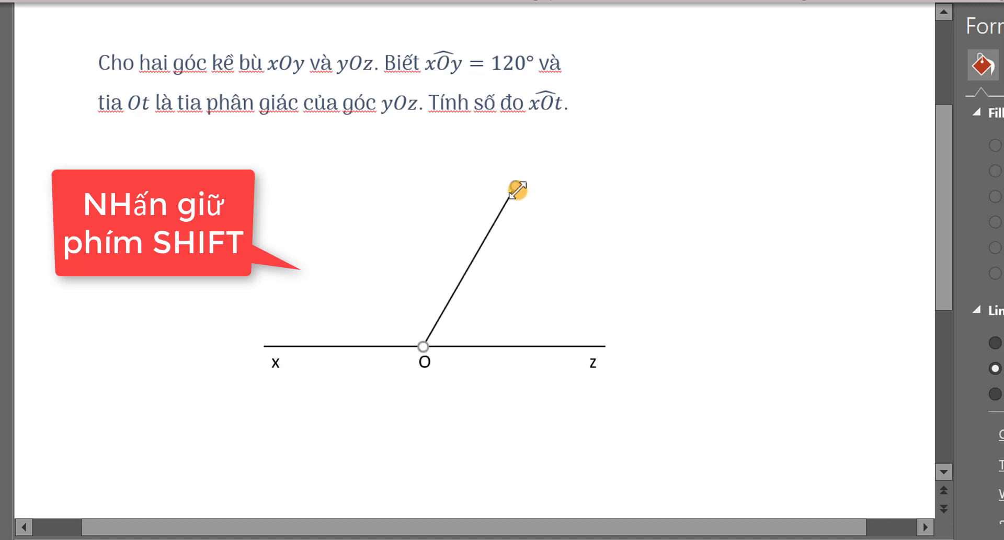
Copy the z label to the top of the slanted ray and change it to 'y'
click(513, 417)
drag(601, 372, 492, 246)
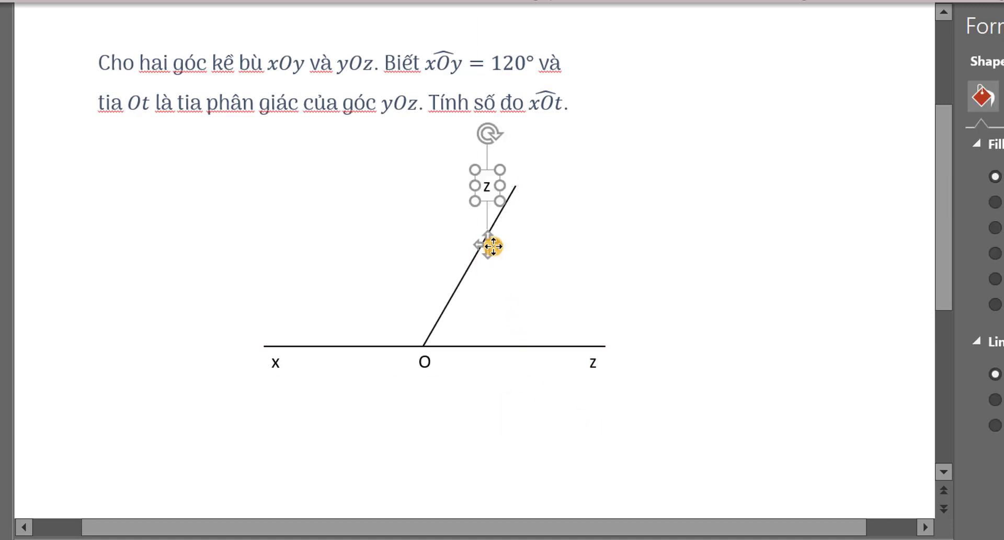
double_click(488, 180)
text(y)
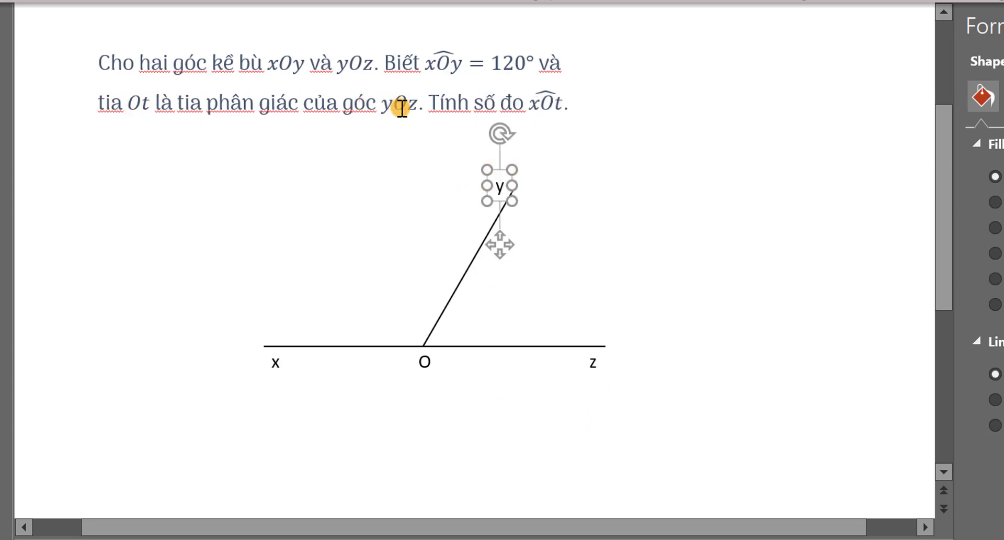
click(461, 237)
click(473, 261)
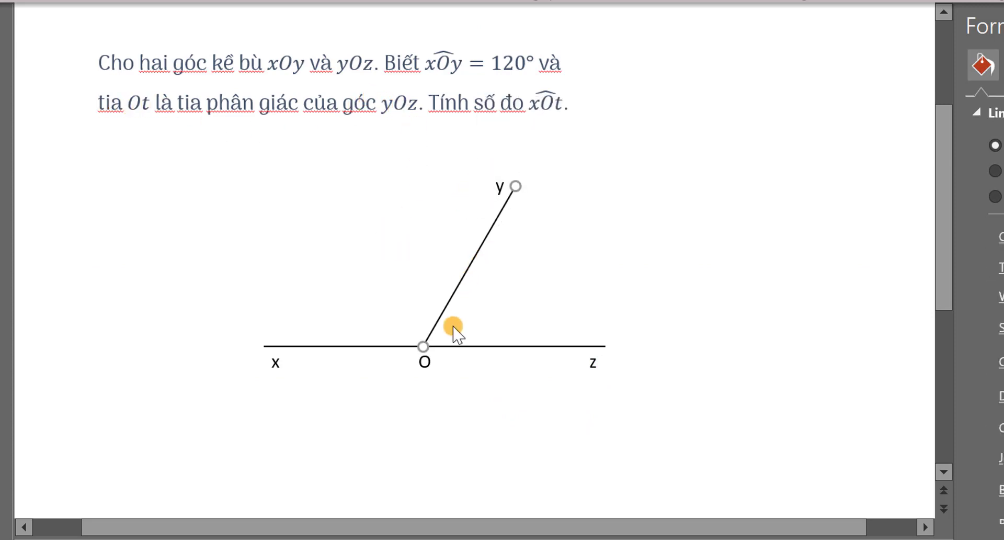
Duplicate ray Oy and rotate the copy to 30°
ctrl+drag(478, 251, 491, 264)
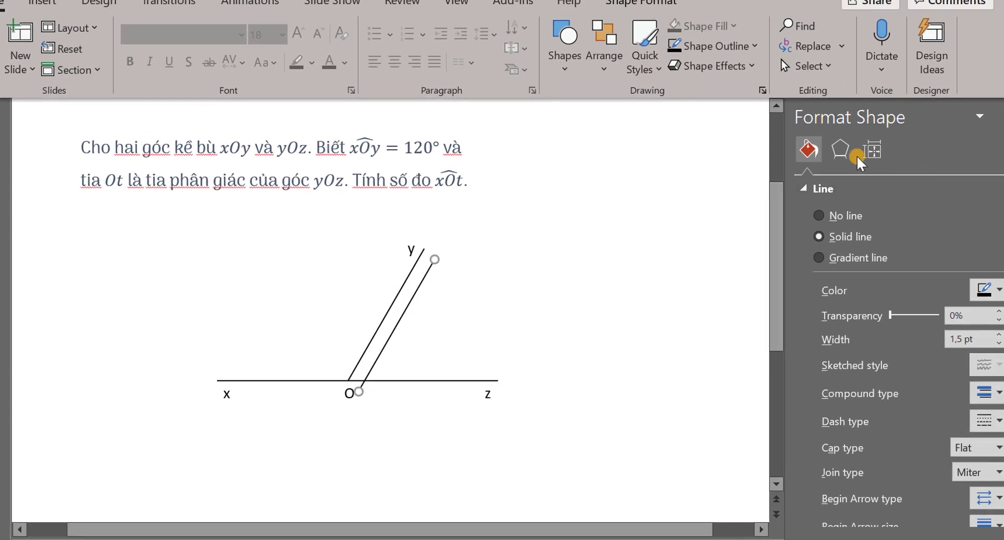
click(646, 4)
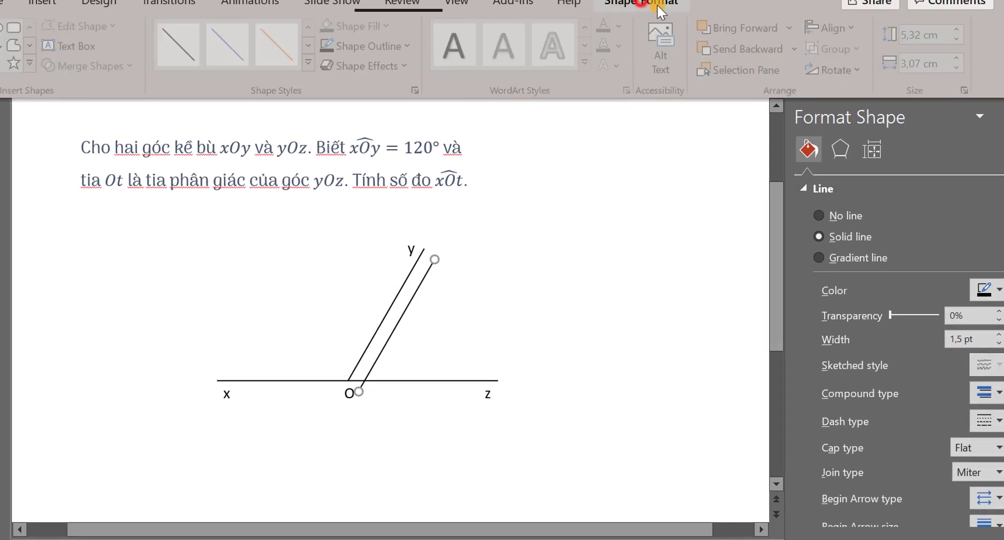
click(842, 71)
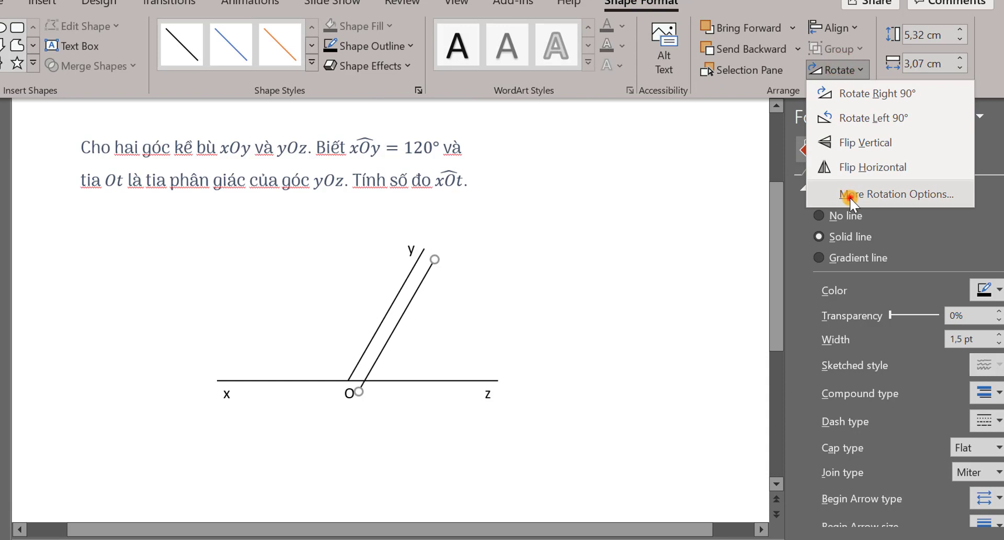
click(852, 196)
click(973, 256)
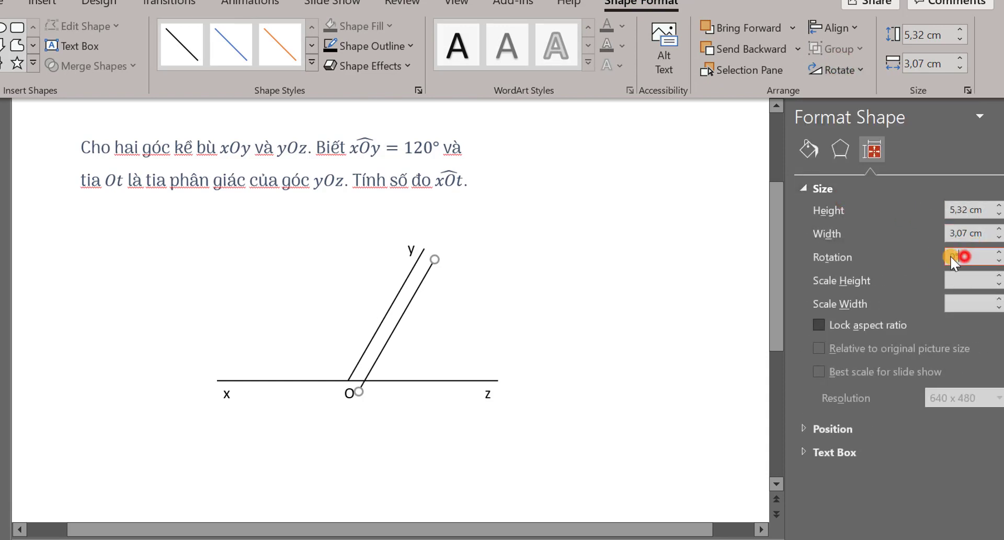
text(30)
key(Return)
Move the 30° ray to start at O and label its end 't' using a copied label
scroll(397, 372, up, 2)
scroll(330, 356, up, 2)
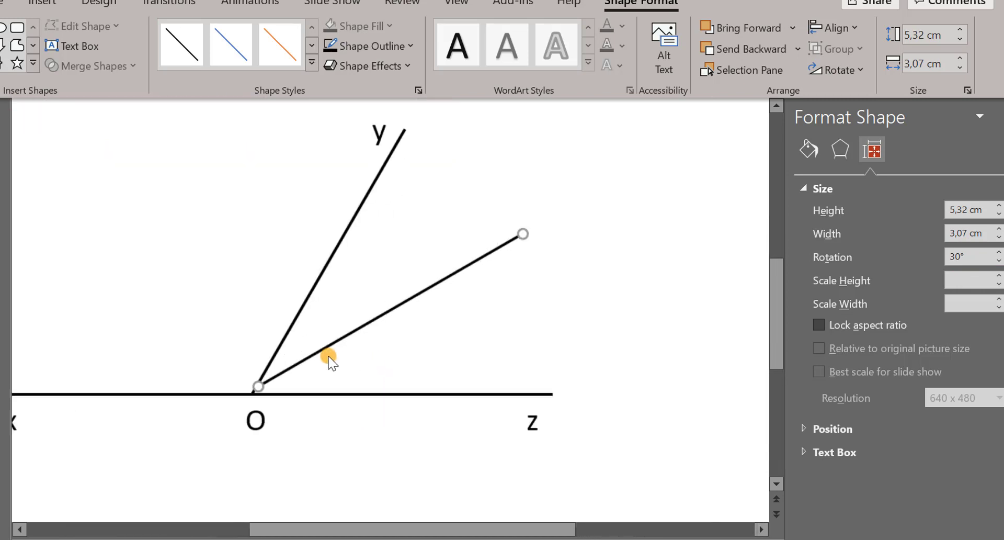
drag(313, 363, 309, 372)
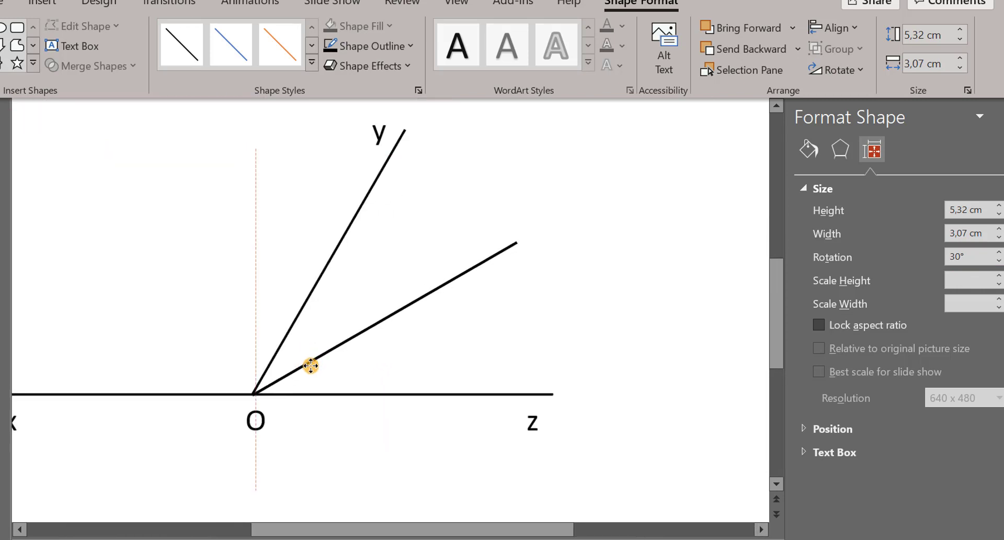
scroll(317, 391, down, 3)
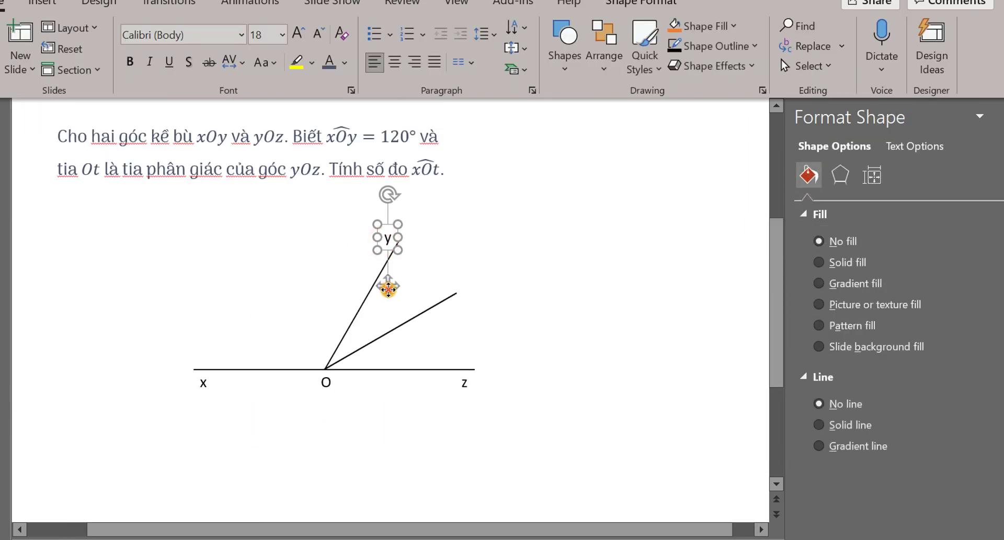
drag(386, 196, 438, 304)
double_click(449, 294)
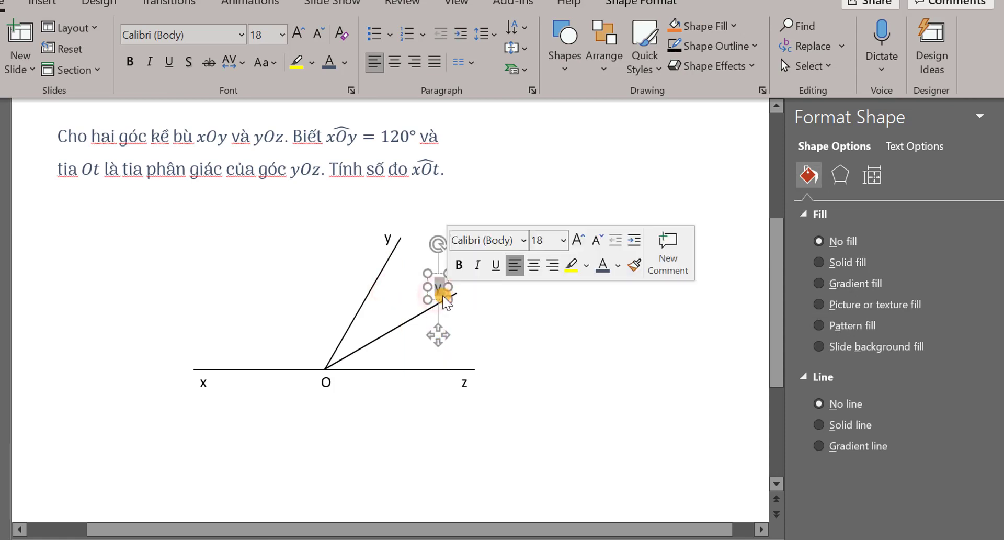
text(t)
click(381, 434)
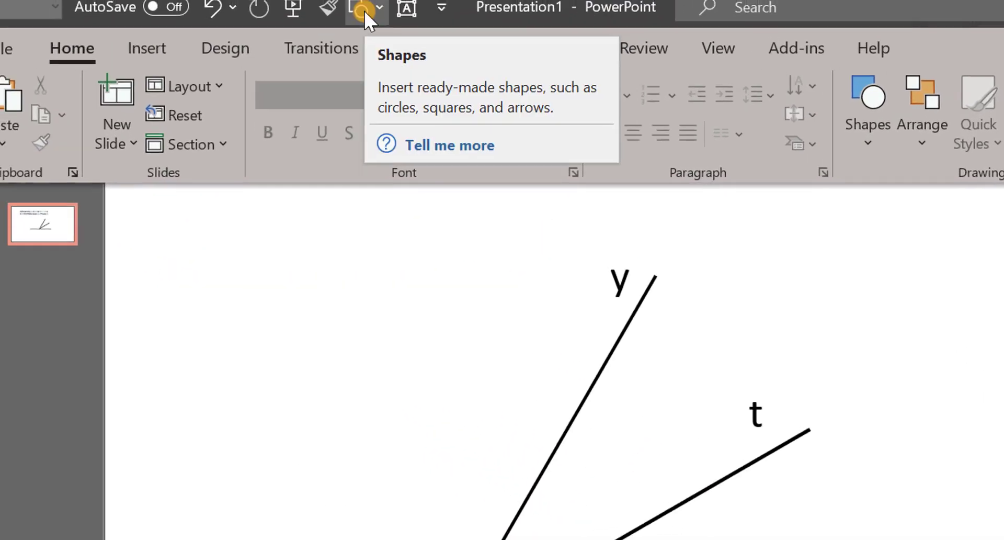
Draw a freehand curve arc between rays Oy and Ot, then delete it
click(391, 14)
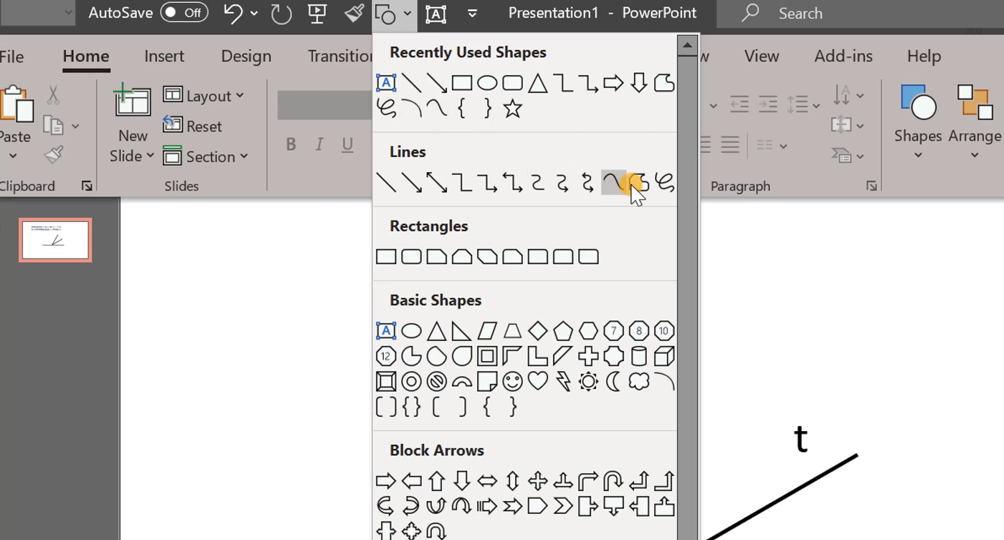
click(608, 182)
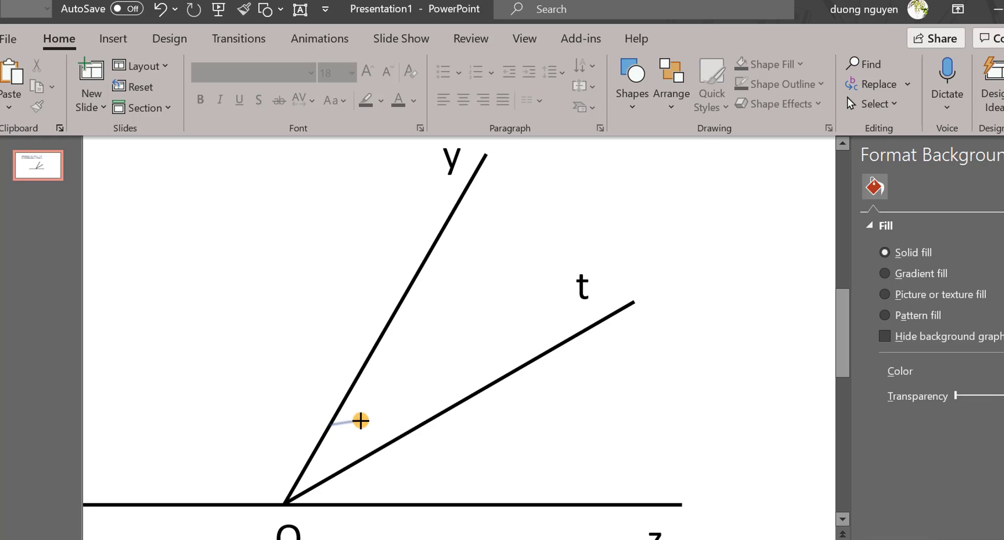
drag(362, 422, 368, 437)
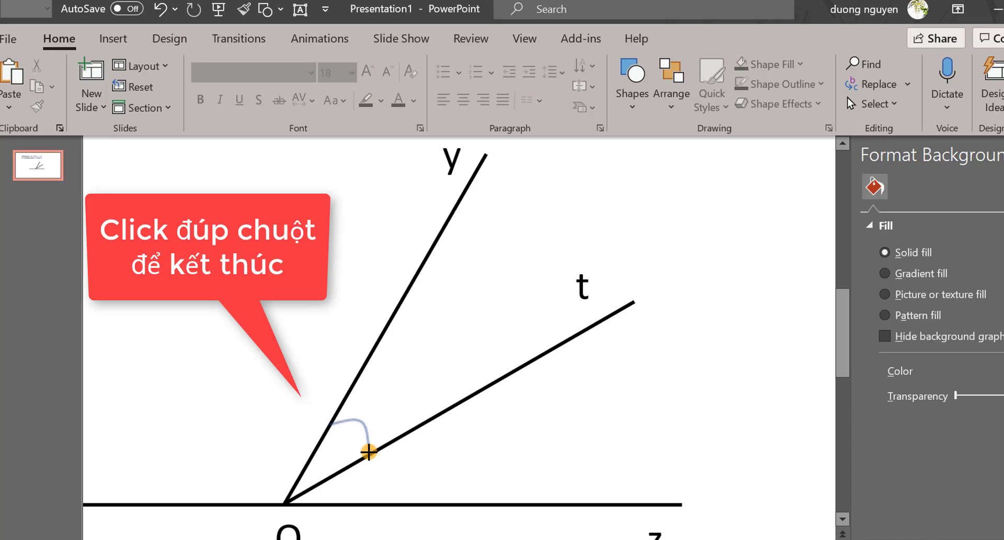
double_click(369, 452)
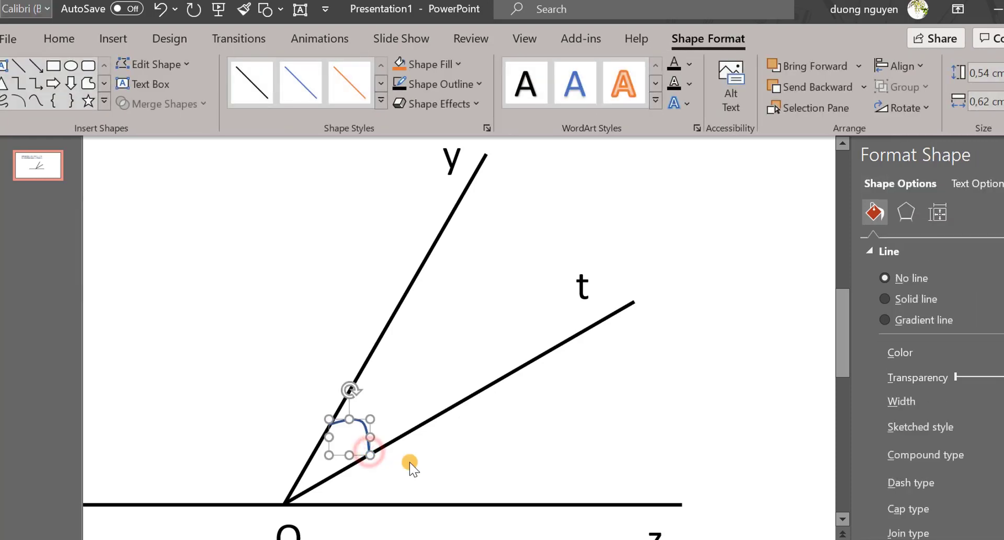
click(408, 468)
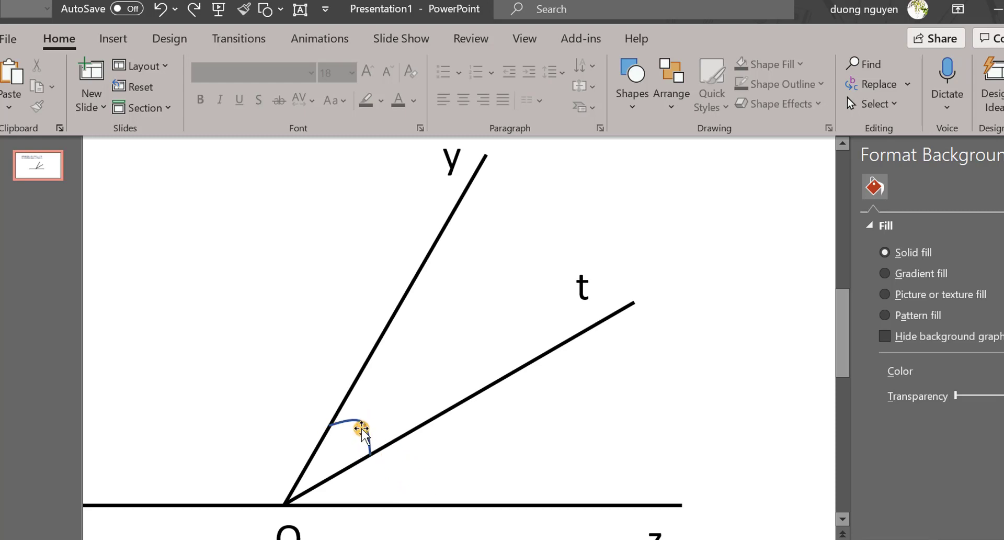
click(365, 427)
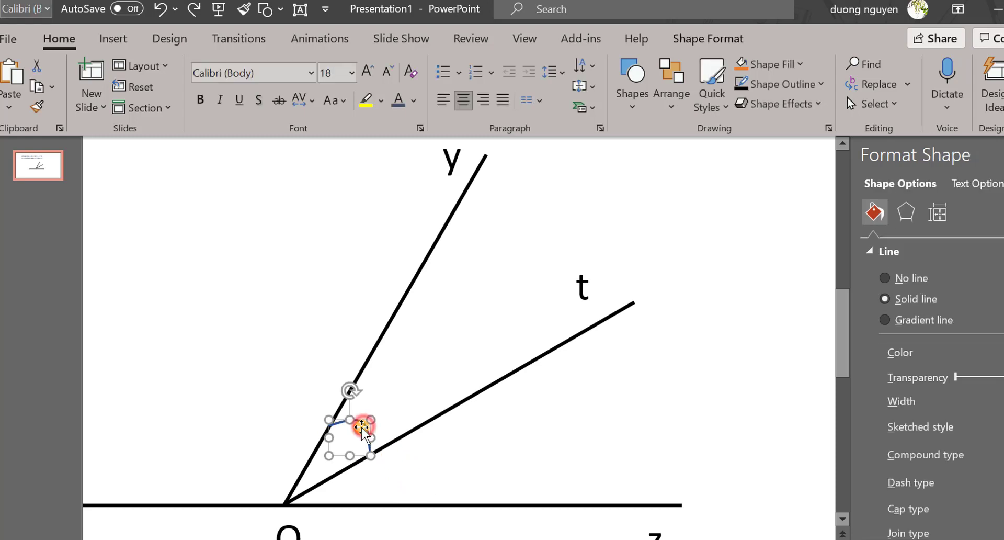
key(Delete)
click(278, 9)
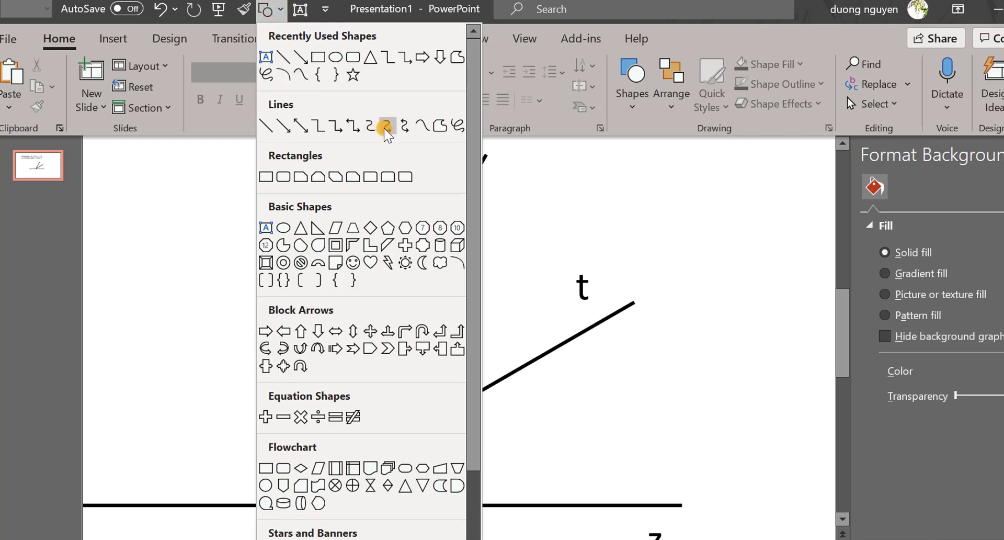
Draw a segment from Oy to Ot and bend it into an arc with Edit Points
click(422, 126)
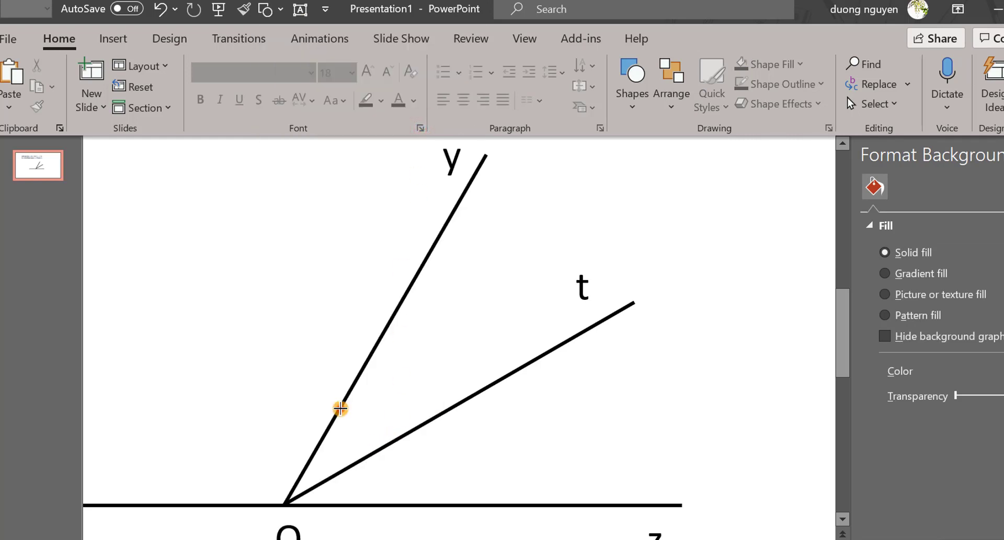
drag(341, 408, 382, 448)
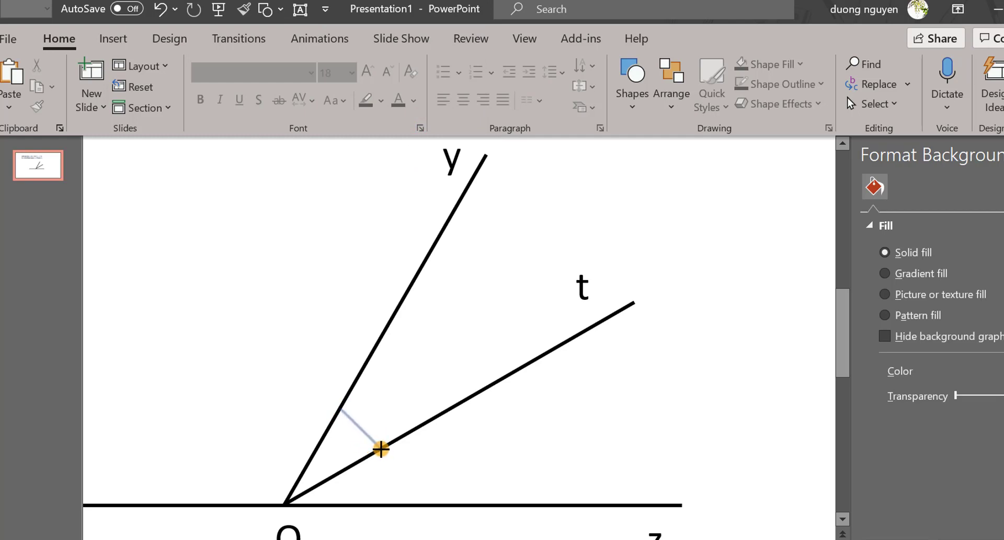
scroll(444, 335, up, 3)
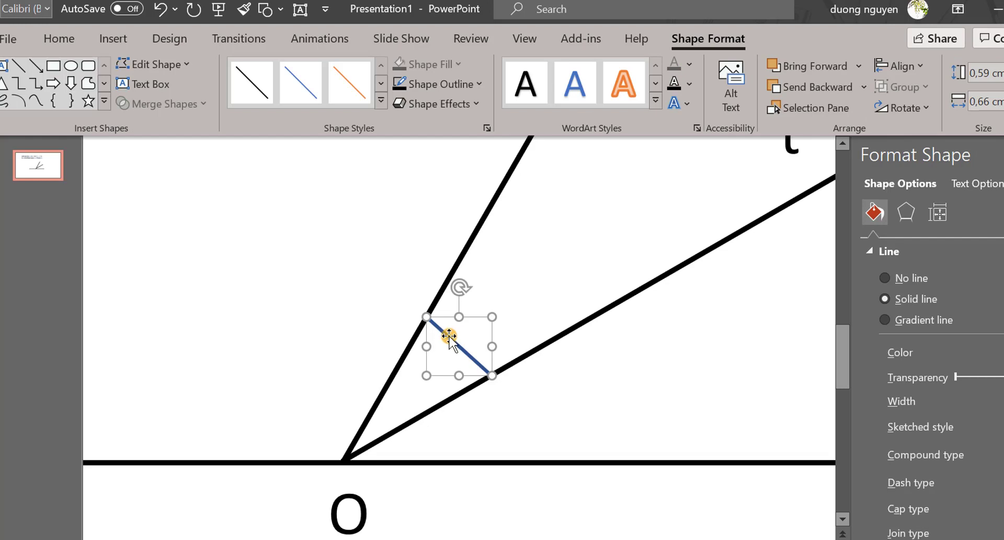
right_click(450, 336)
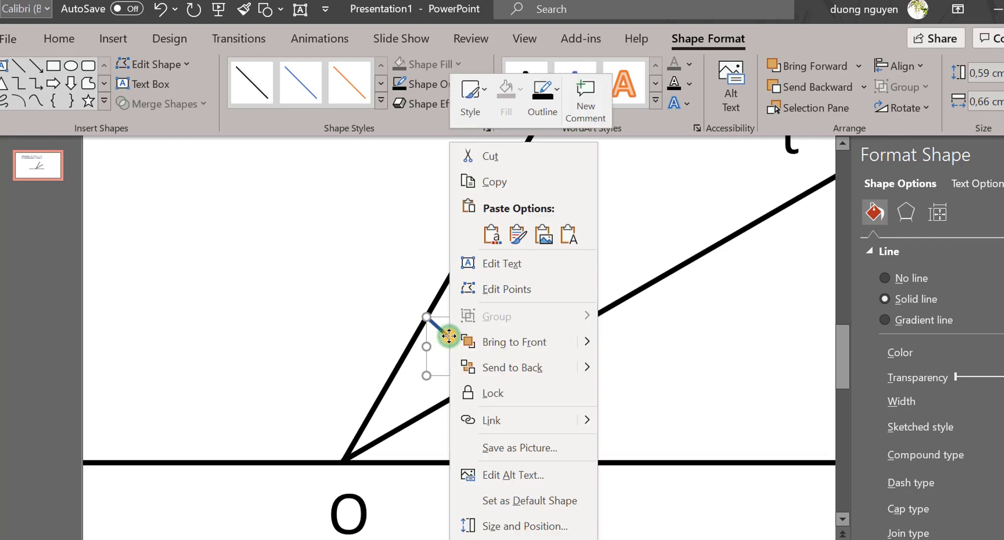
click(499, 291)
click(487, 152)
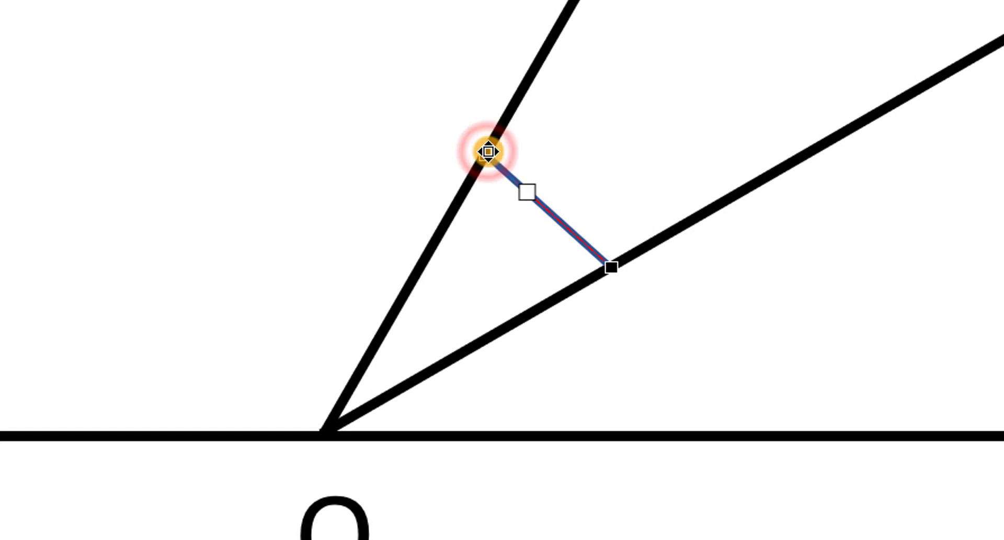
drag(528, 191, 572, 125)
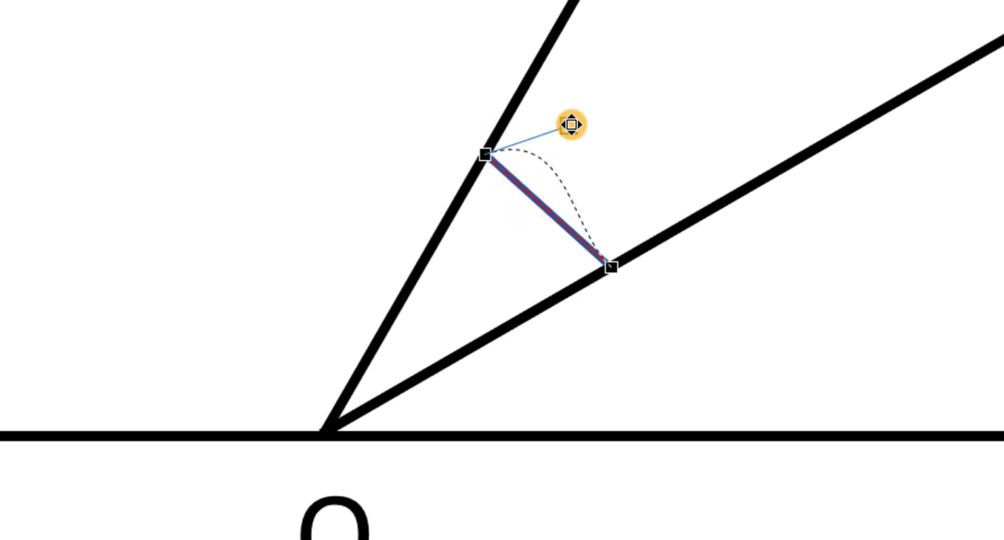
click(612, 266)
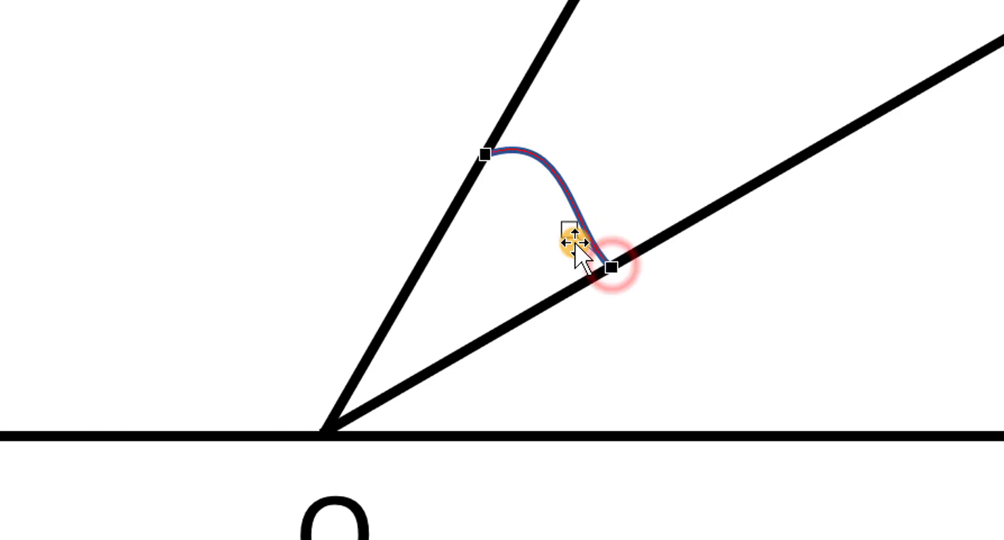
drag(569, 230, 631, 176)
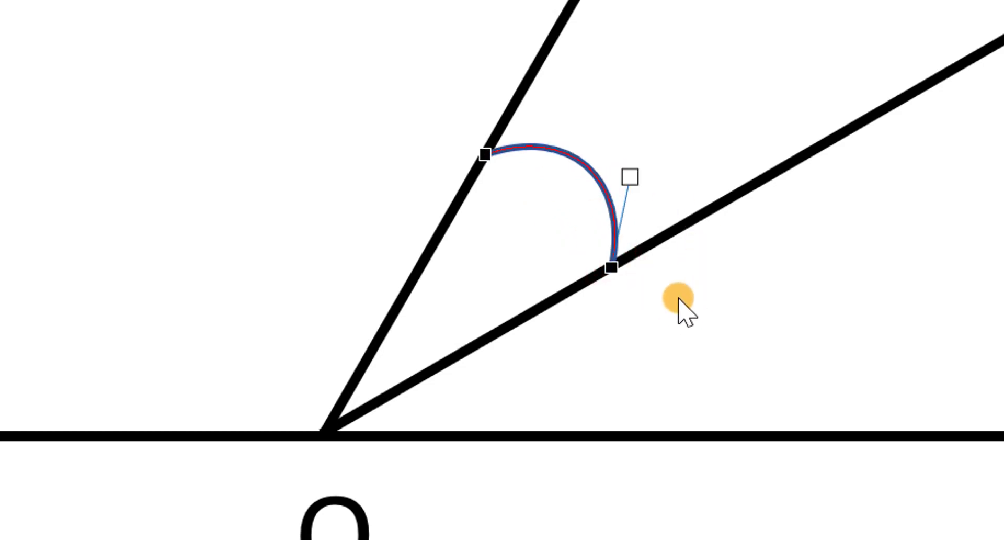
click(694, 344)
key(5)
Move and resize the arc near vertex O, then draw a stroke from Ot down to Oz
click(567, 204)
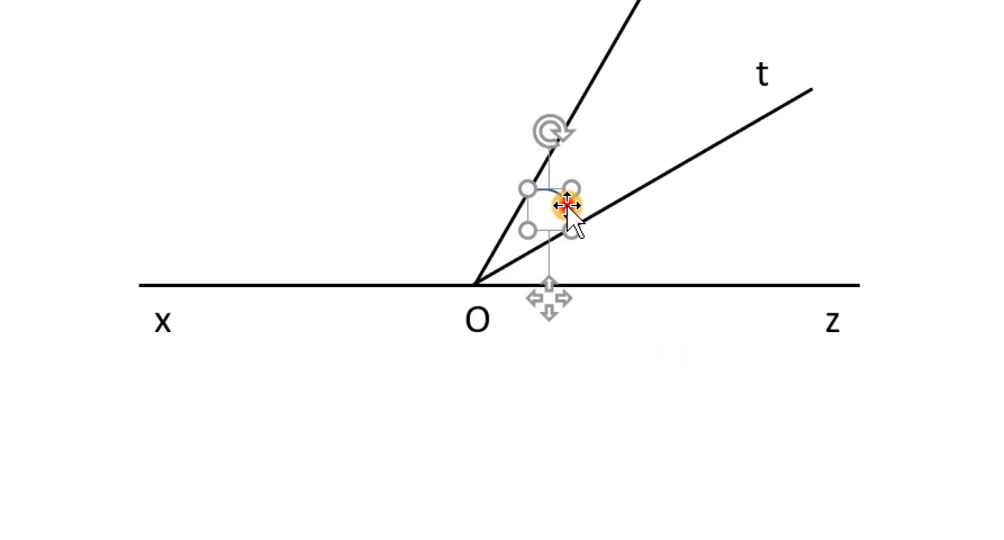
drag(564, 205, 543, 256)
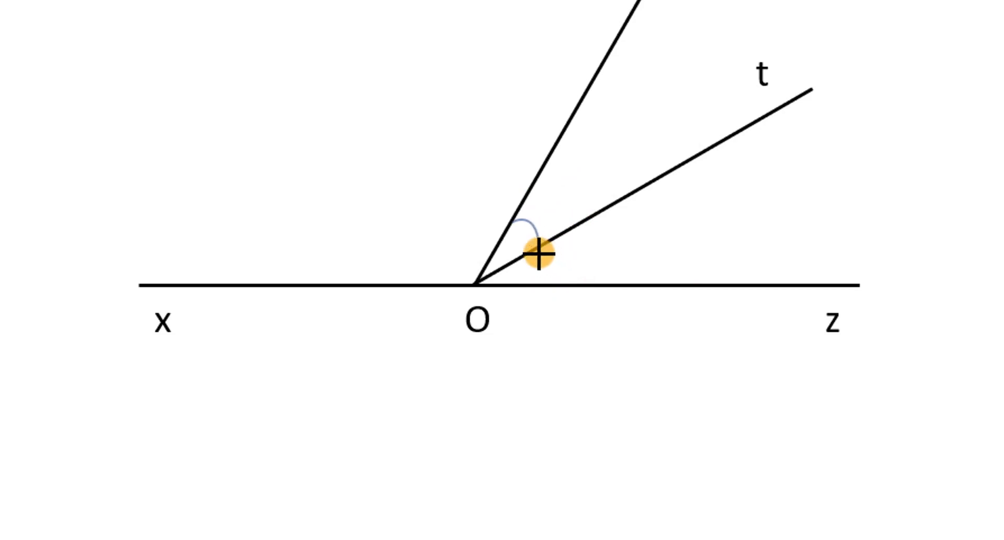
drag(540, 256, 540, 254)
click(555, 264)
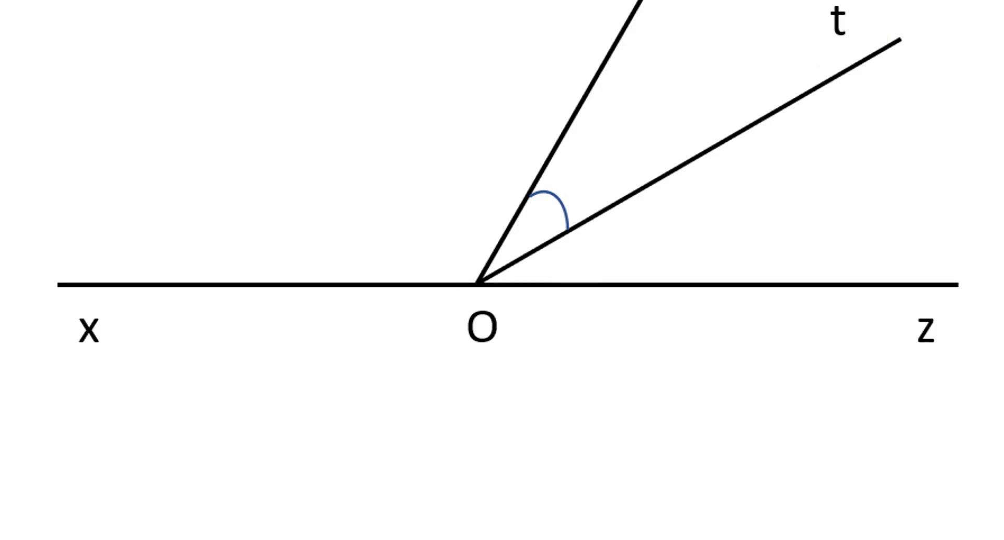
drag(568, 233, 573, 246)
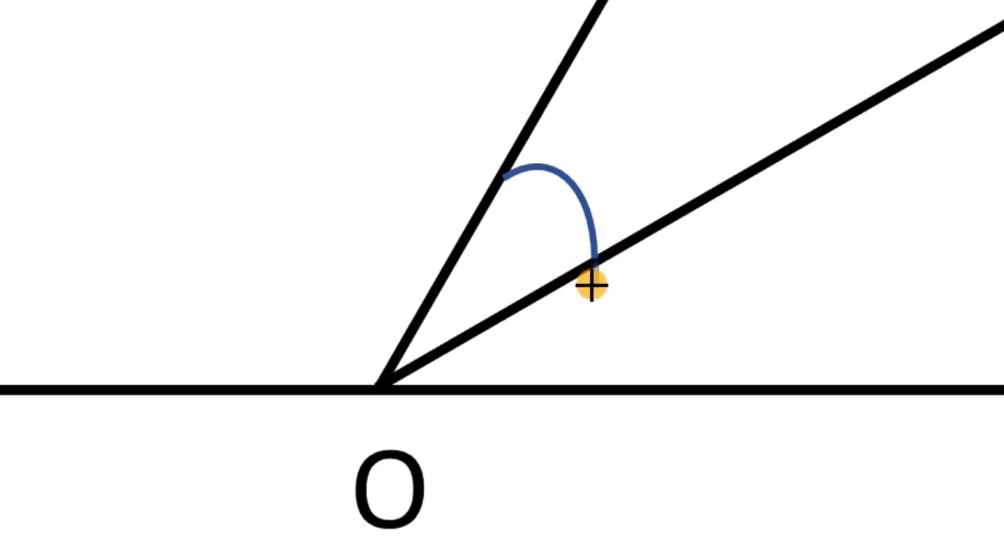
drag(611, 299, 625, 388)
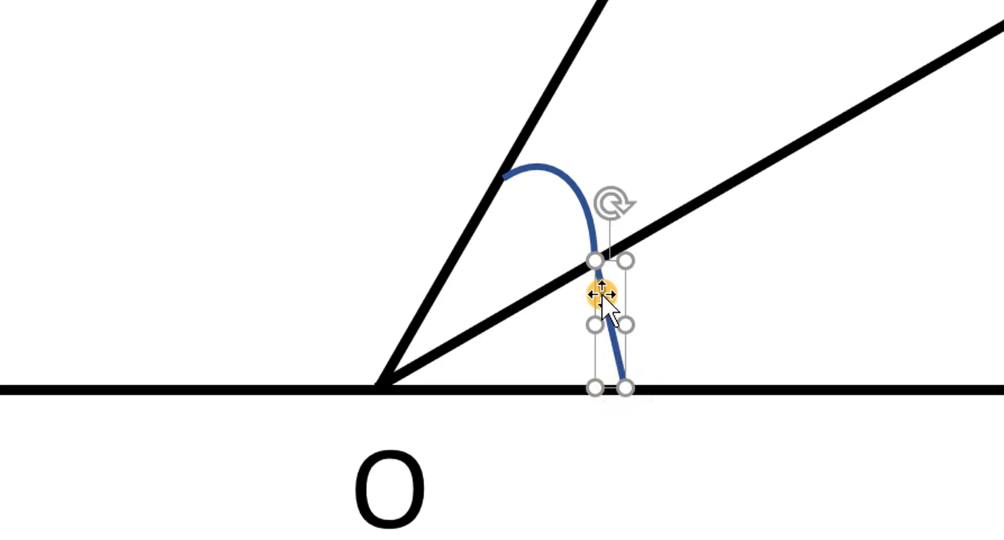
Curve the new line into a second arc between rays Ot and Oz, beneath the first arc
right_click(602, 294)
click(707, 106)
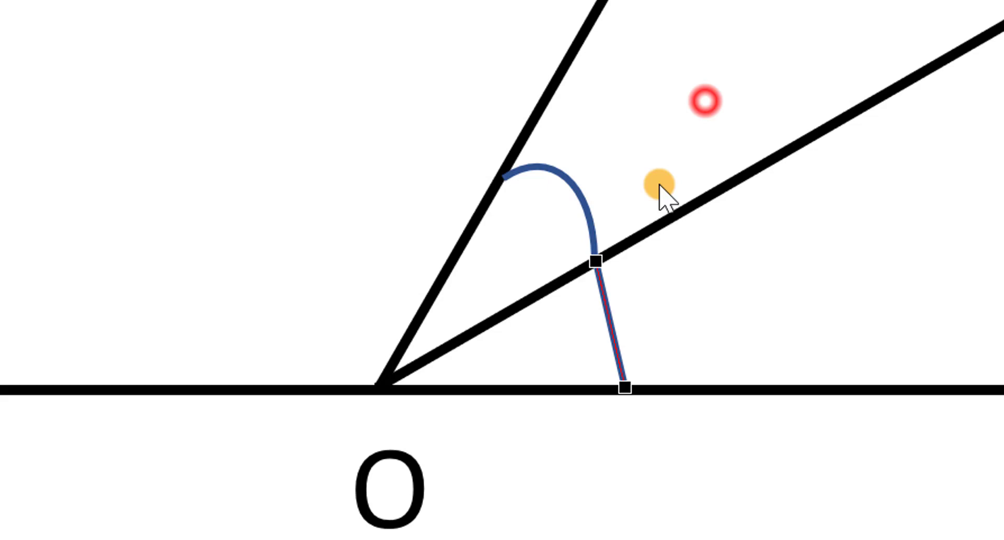
click(597, 256)
drag(608, 303, 664, 285)
mouse_move(624, 386)
mouse_down()
mouse_move(625, 353)
mouse_move(665, 348)
mouse_up()
click(651, 452)
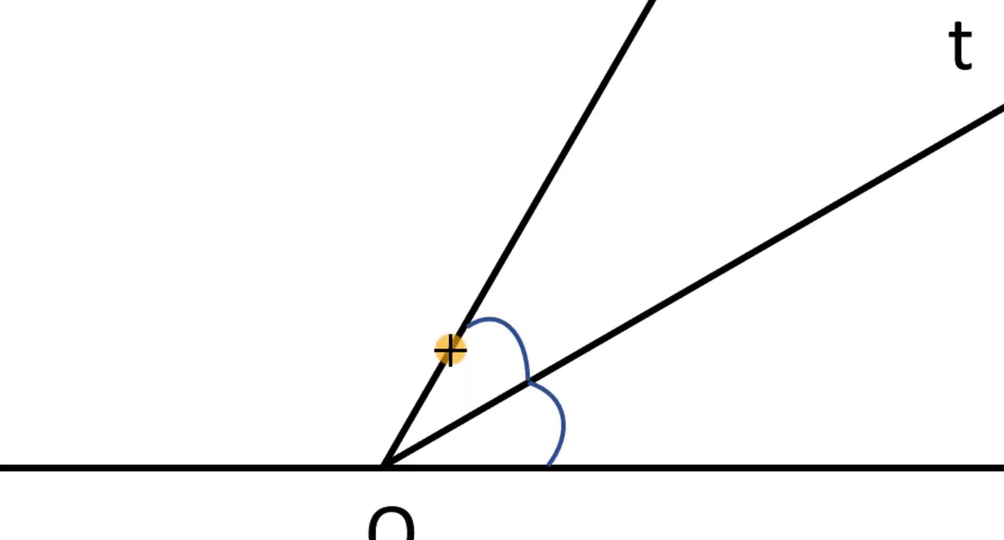
click(449, 349)
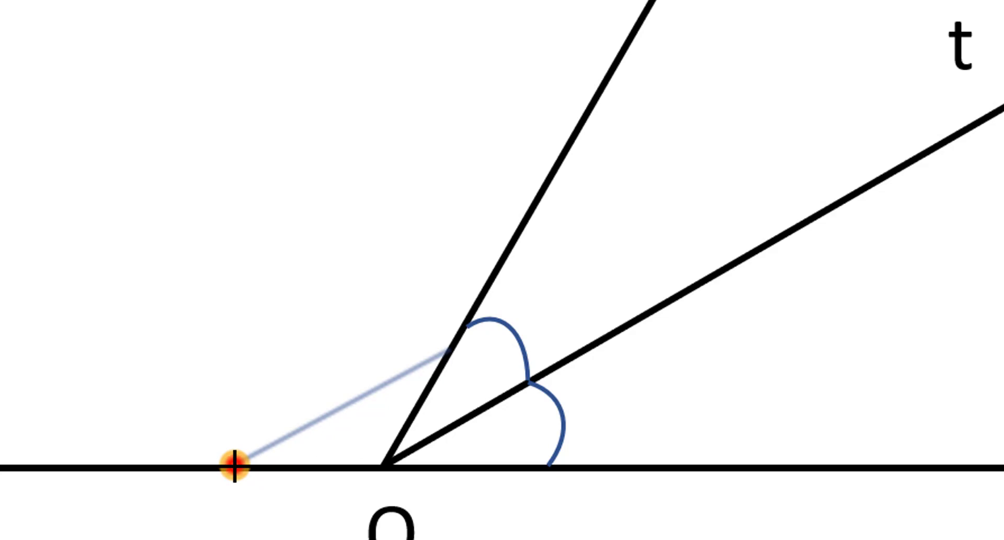
Draw a line from ray Oy to ray Ox and bend it into a larger arc spanning xOy
click(234, 465)
right_click(423, 361)
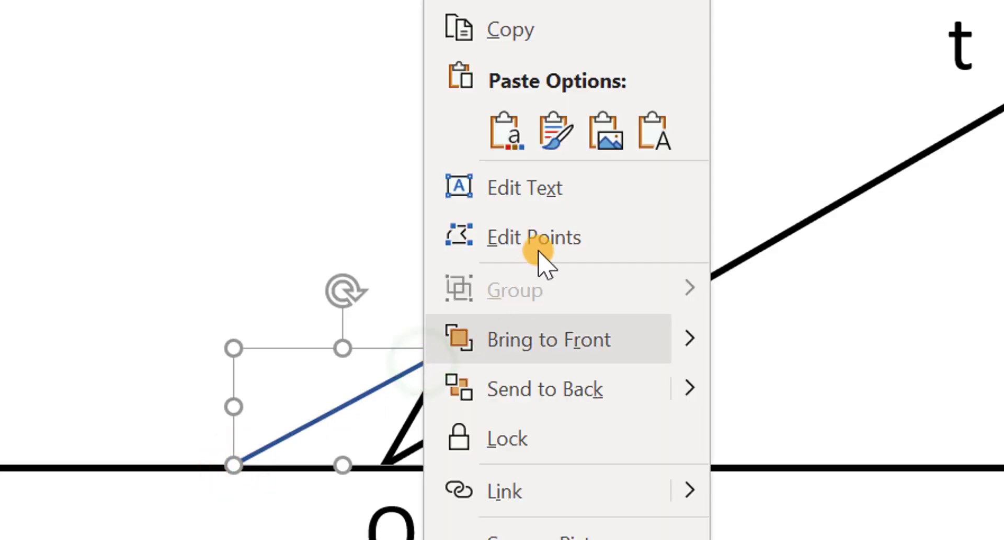
click(540, 262)
click(450, 348)
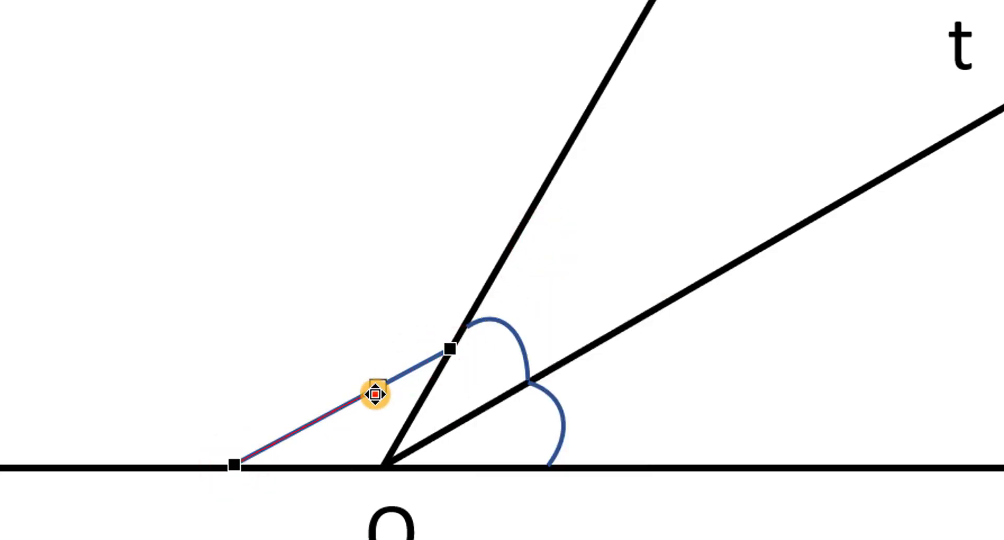
mouse_move(375, 393)
mouse_down()
mouse_move(363, 315)
mouse_move(338, 307)
mouse_up()
click(234, 464)
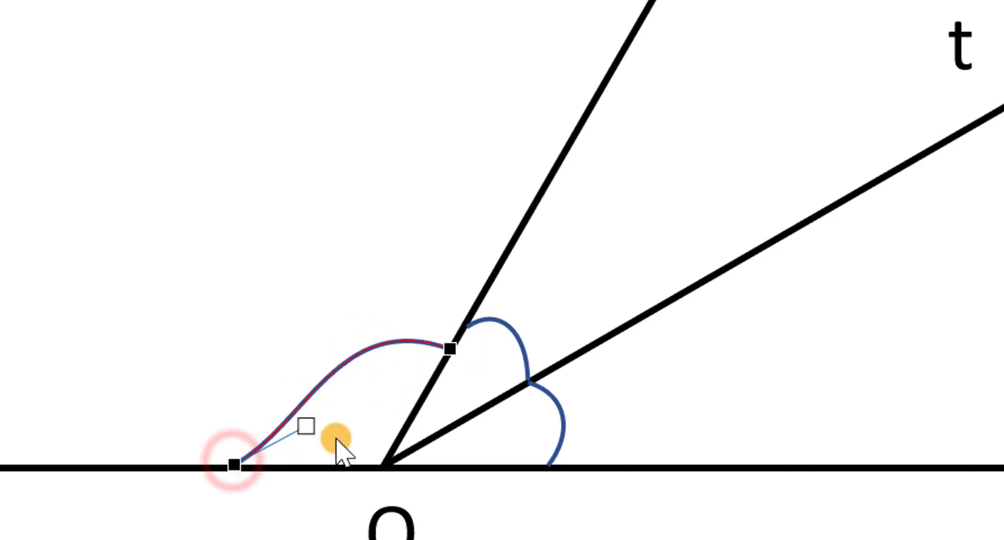
drag(308, 425, 293, 361)
click(466, 298)
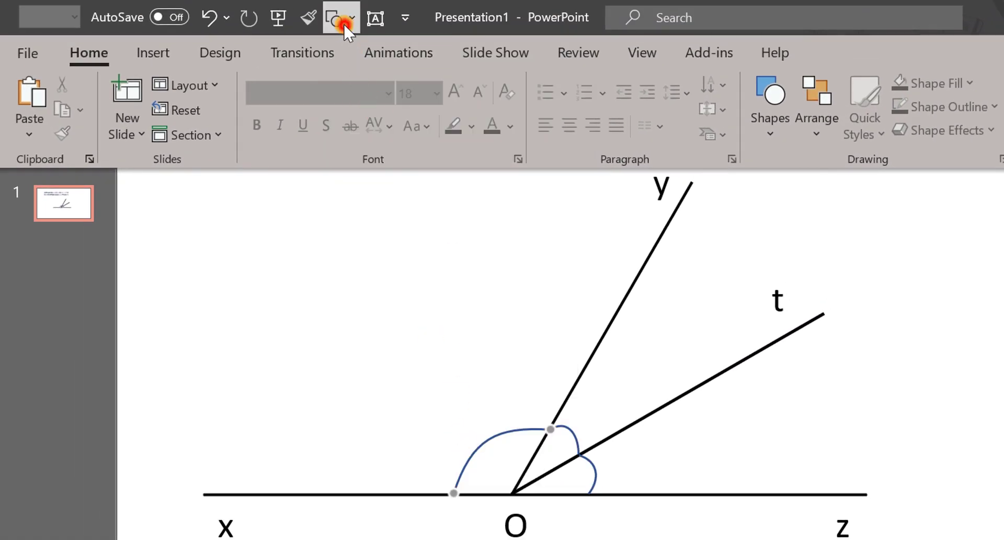
Draw a short straight tick mark across the xOy arc just left of ray Oy
click(337, 21)
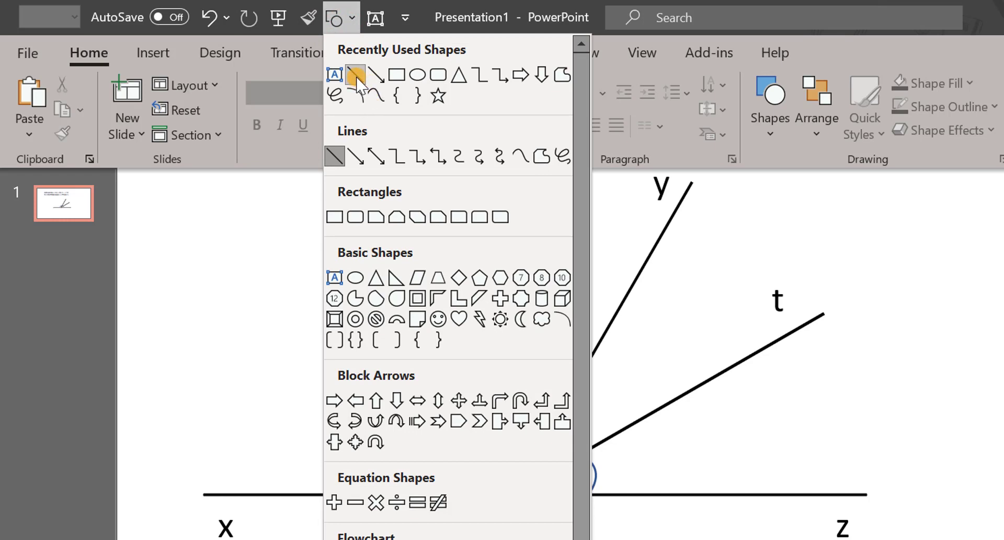
click(356, 77)
scroll(469, 423, up, 1)
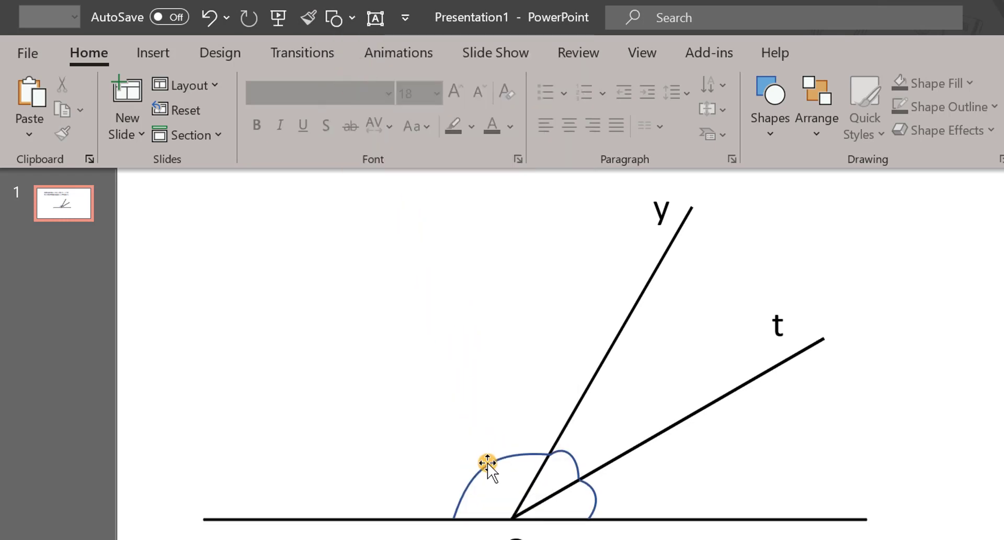
click(336, 20)
click(355, 78)
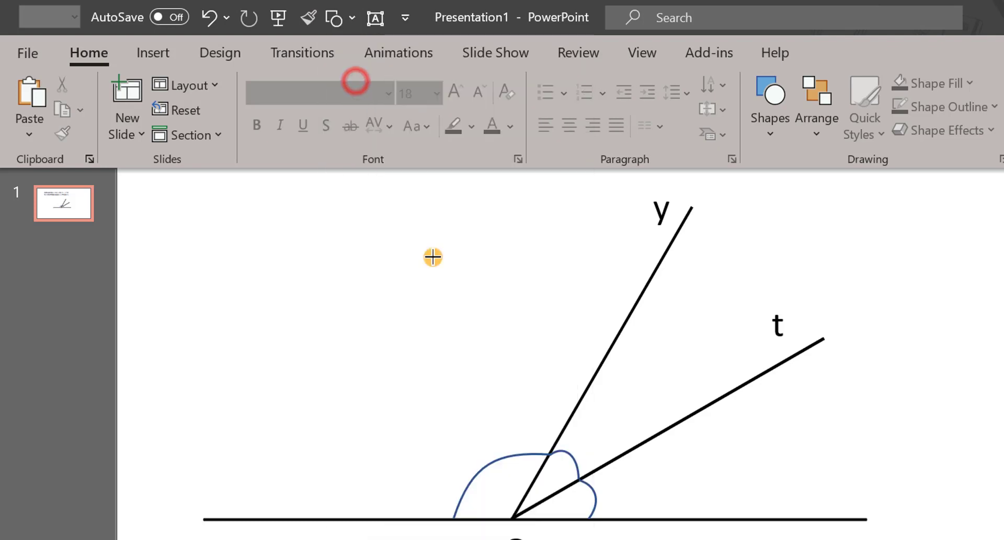
drag(473, 460, 487, 476)
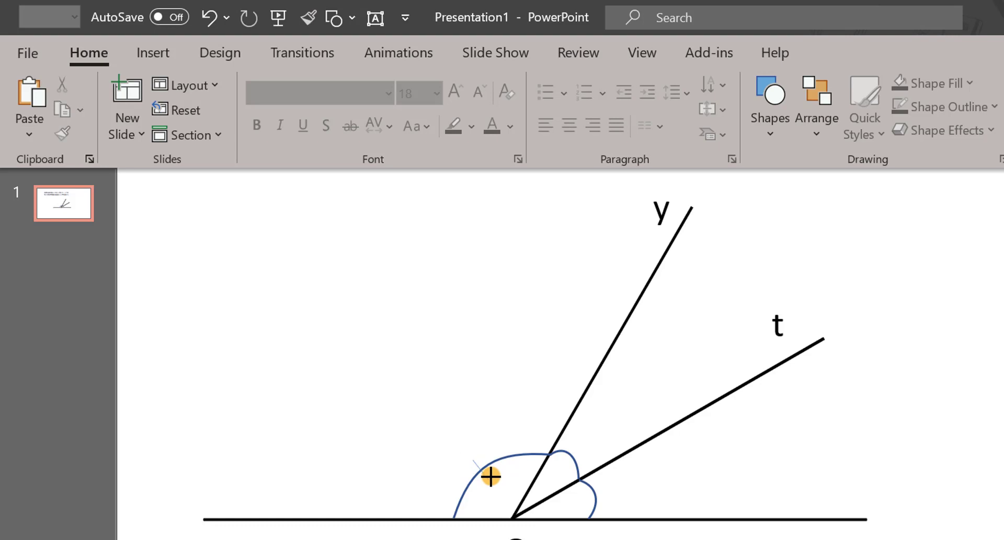
drag(492, 481, 495, 480)
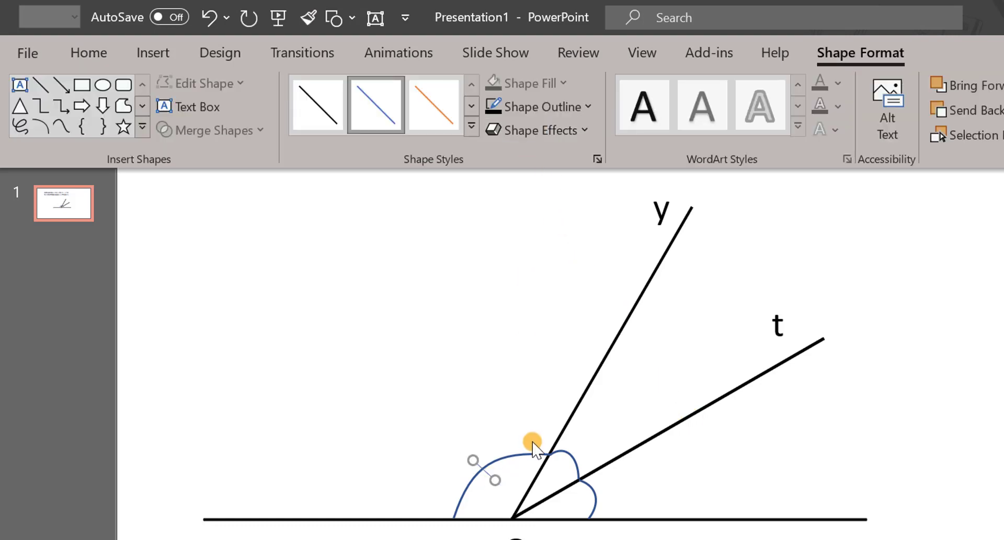
Give the tick mark a solid outline with a 1 pt width
click(546, 107)
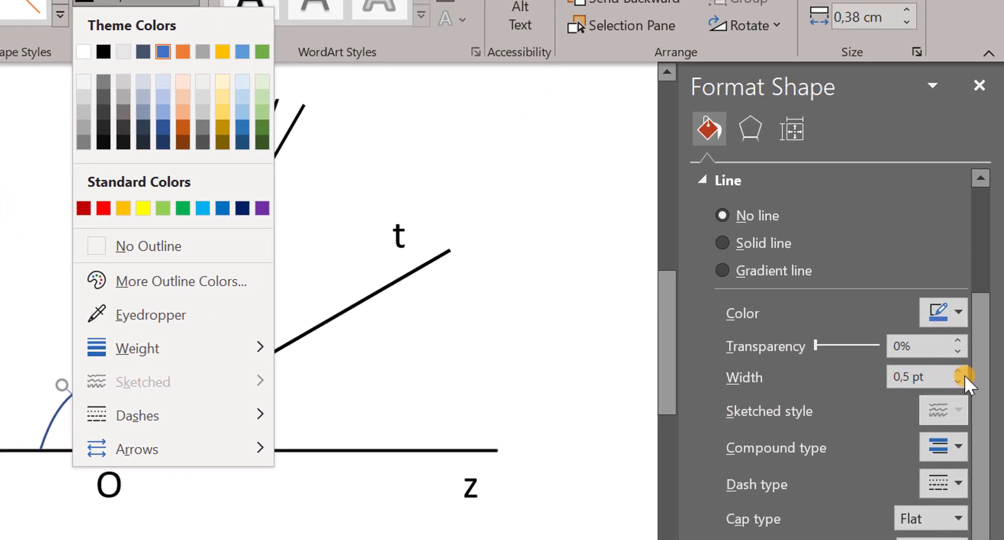
click(957, 371)
click(955, 369)
click(955, 370)
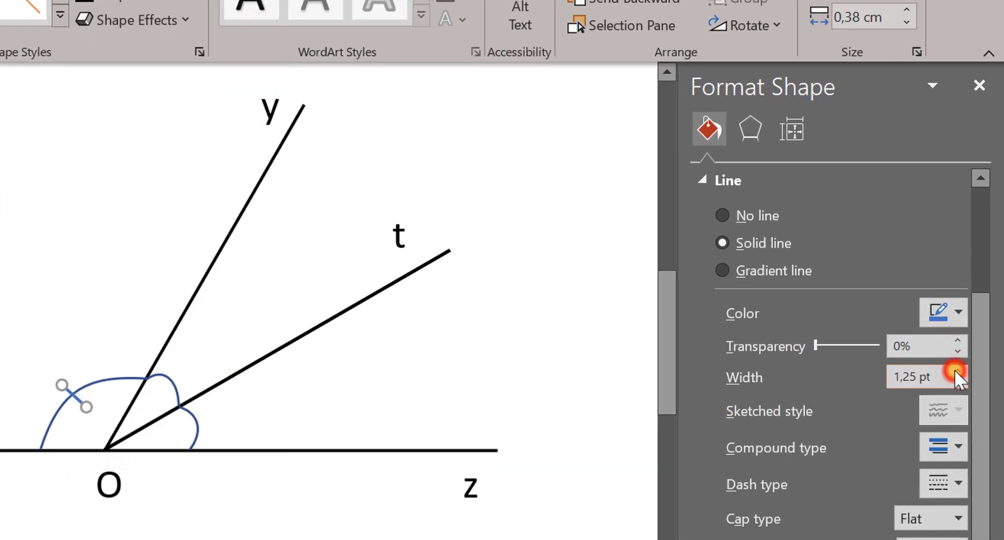
click(955, 370)
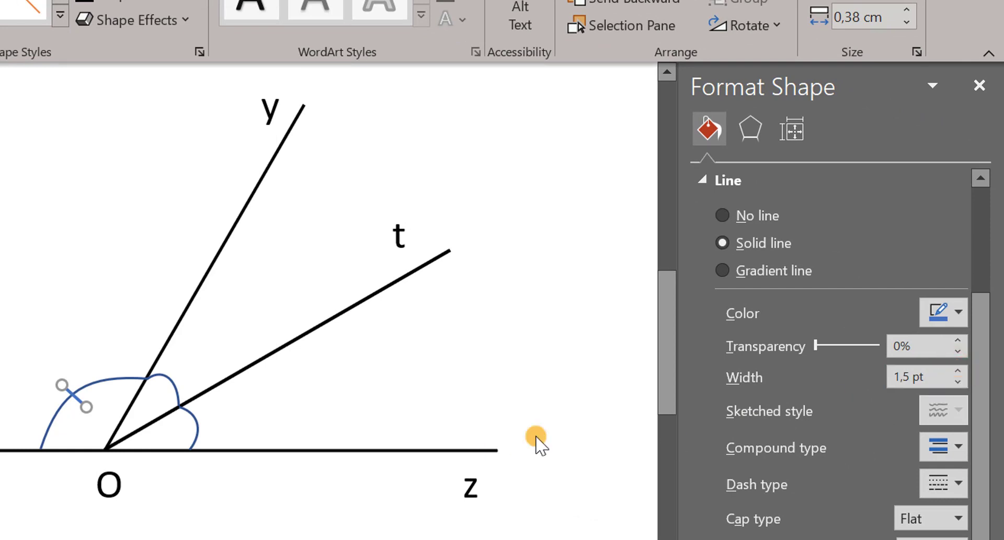
click(957, 383)
click(957, 383)
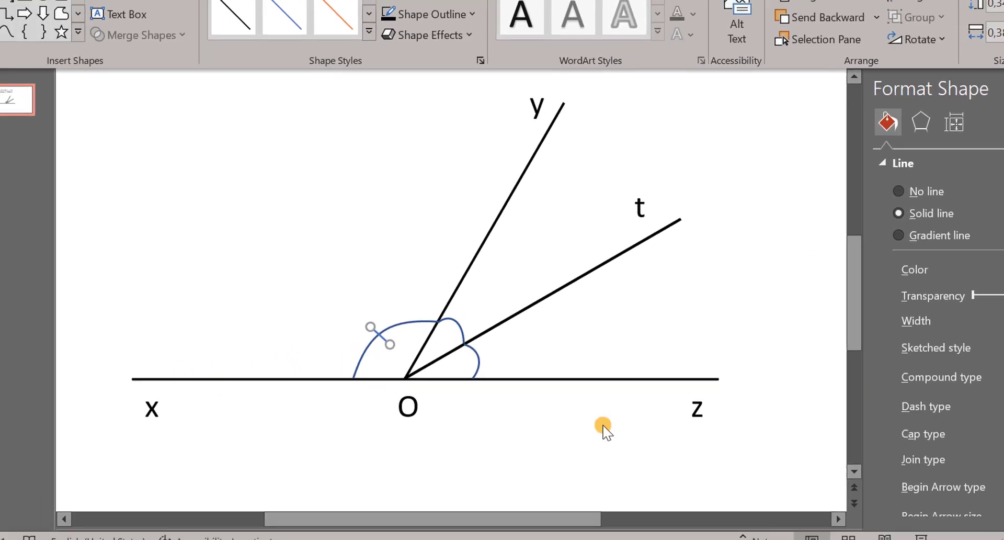
click(559, 433)
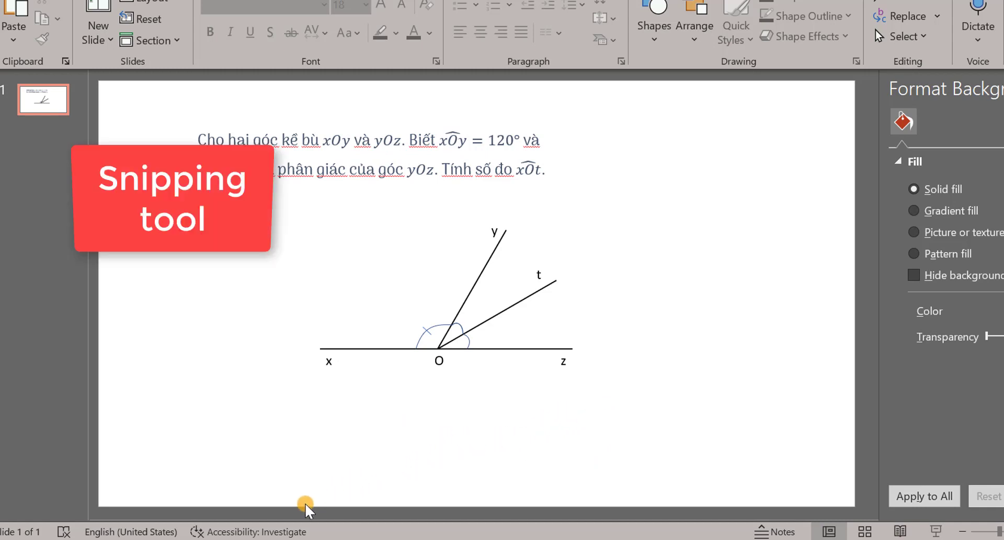
Snip the region around the angle figure with Snipping Tool and copy the snip
click(306, 531)
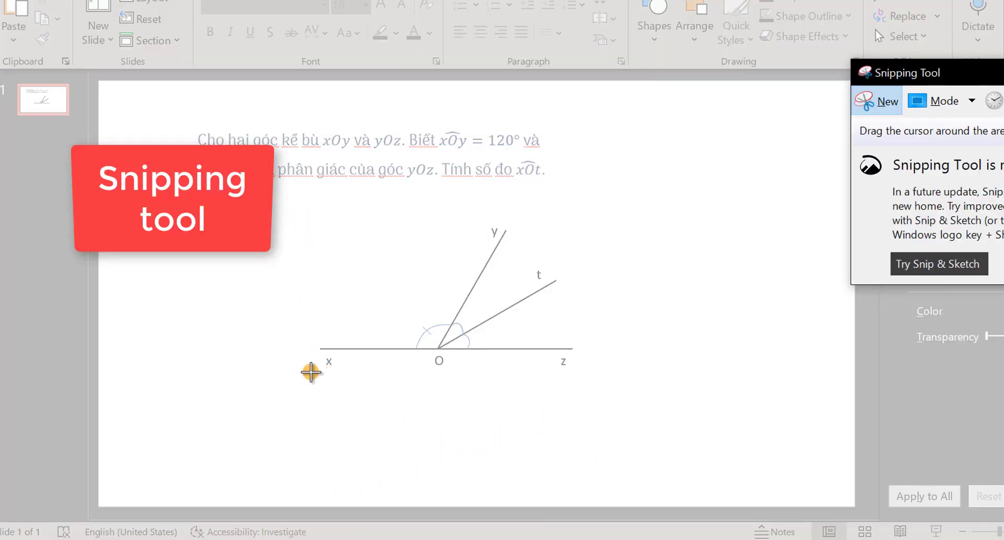
drag(310, 370, 588, 209)
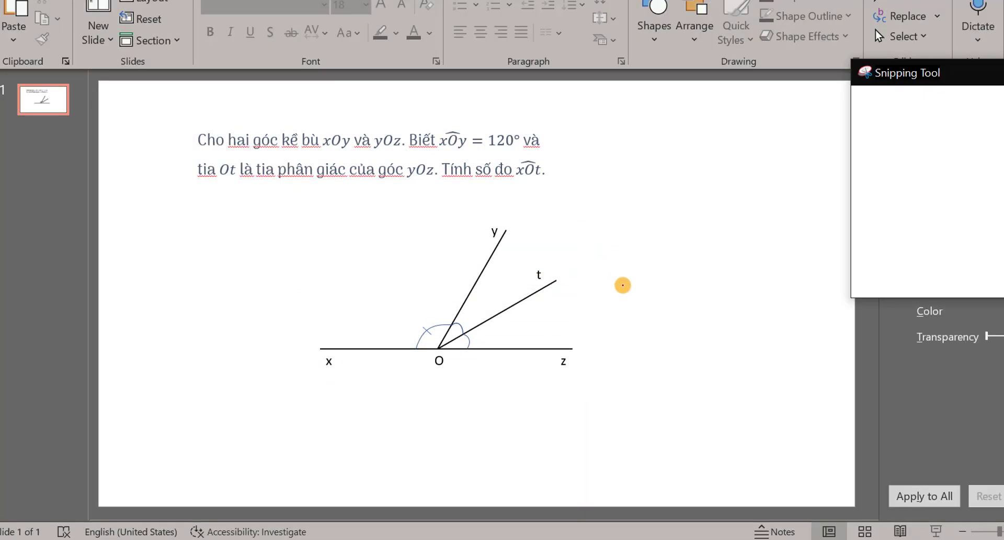
right_click(487, 309)
click(475, 334)
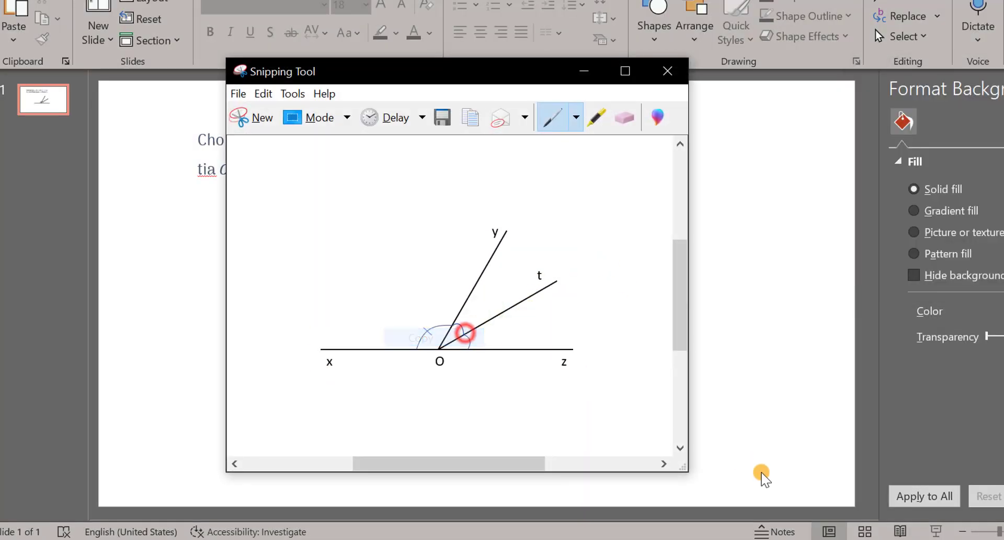
Paste the snipped figure into Word below the problem text
click(559, 401)
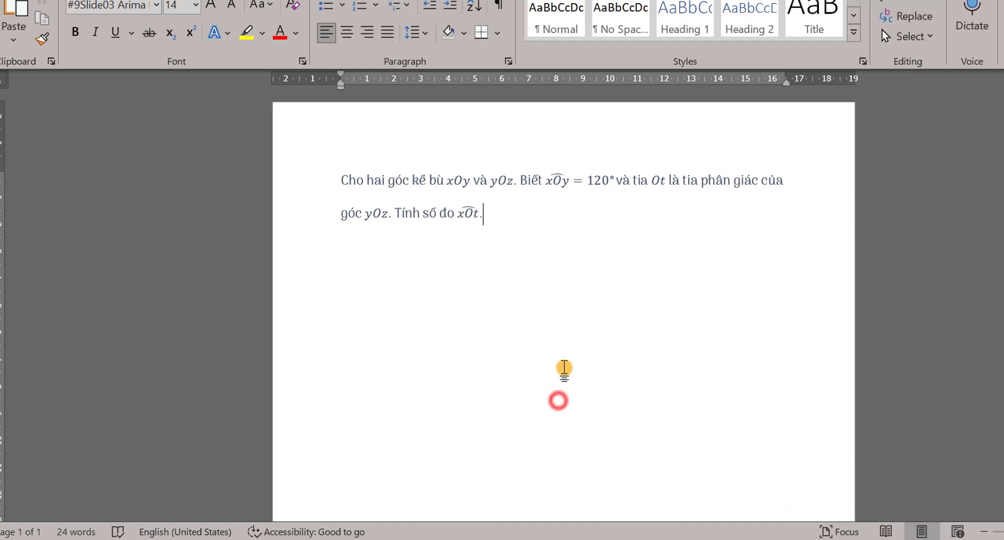
key(ctrl+v)
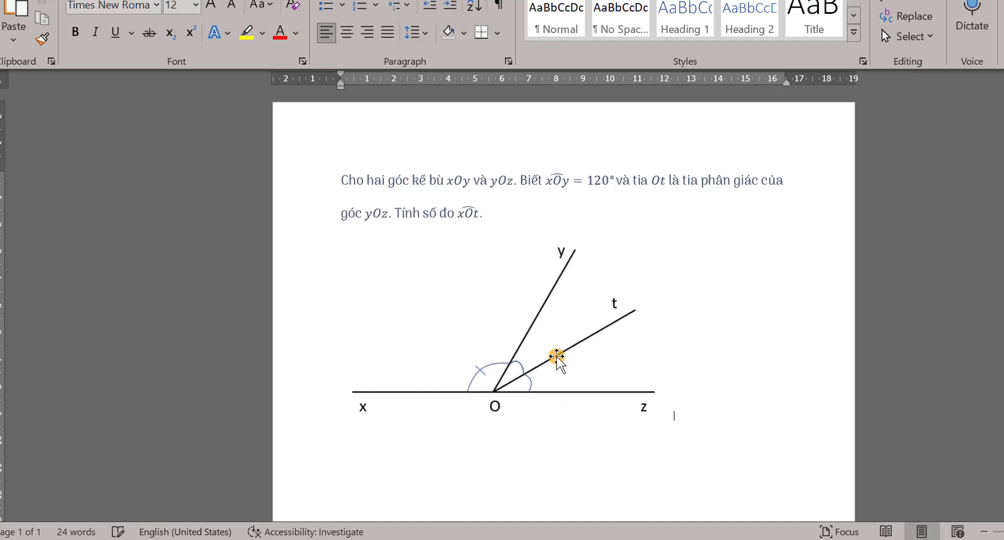
click(561, 354)
key(alt+Tab)
key(alt+Tab)
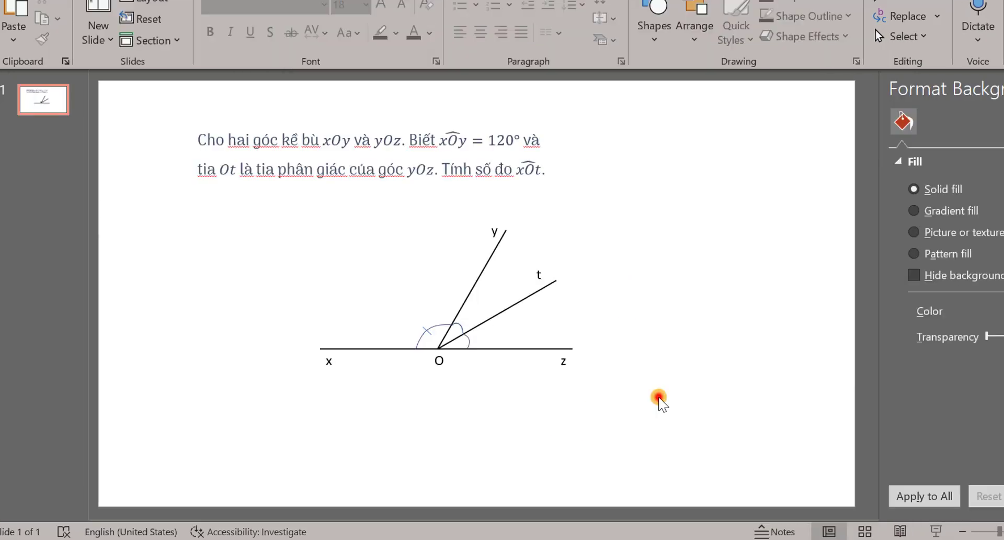
Box-select every part of the angle figure, copy it, and switch to Word
click(657, 399)
mouse_move(715, 476)
mouse_down()
mouse_move(313, 289)
mouse_move(190, 197)
mouse_up()
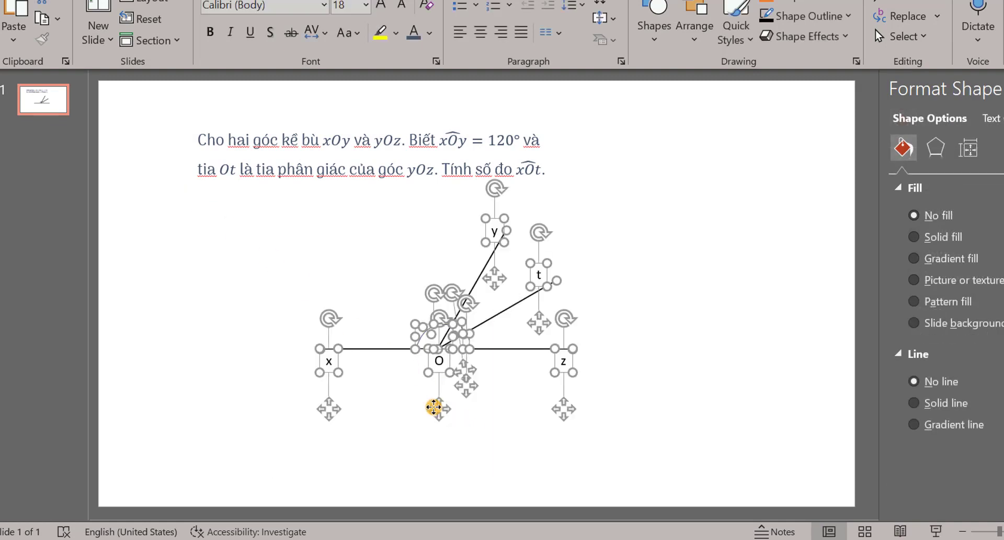
right_click(436, 406)
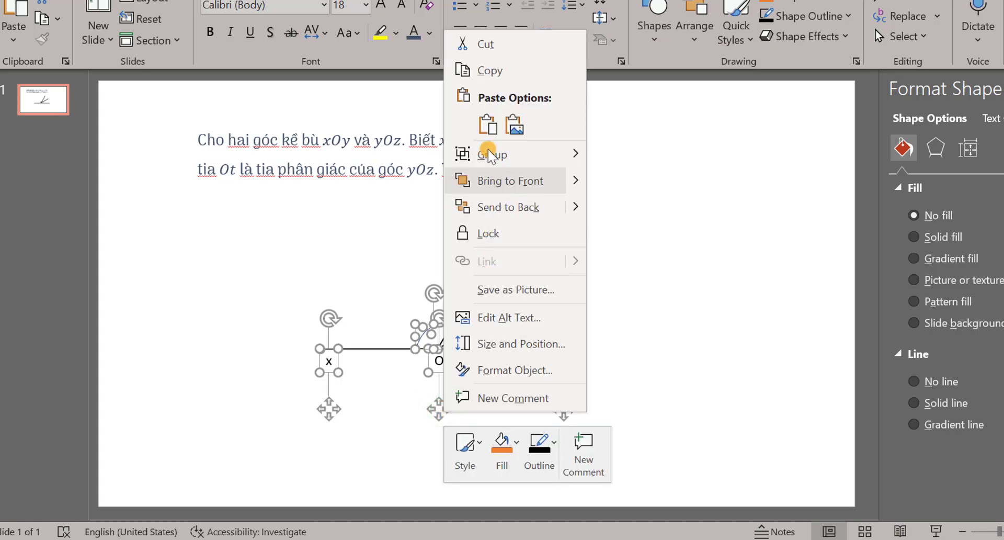
click(466, 44)
key(alt+Tab)
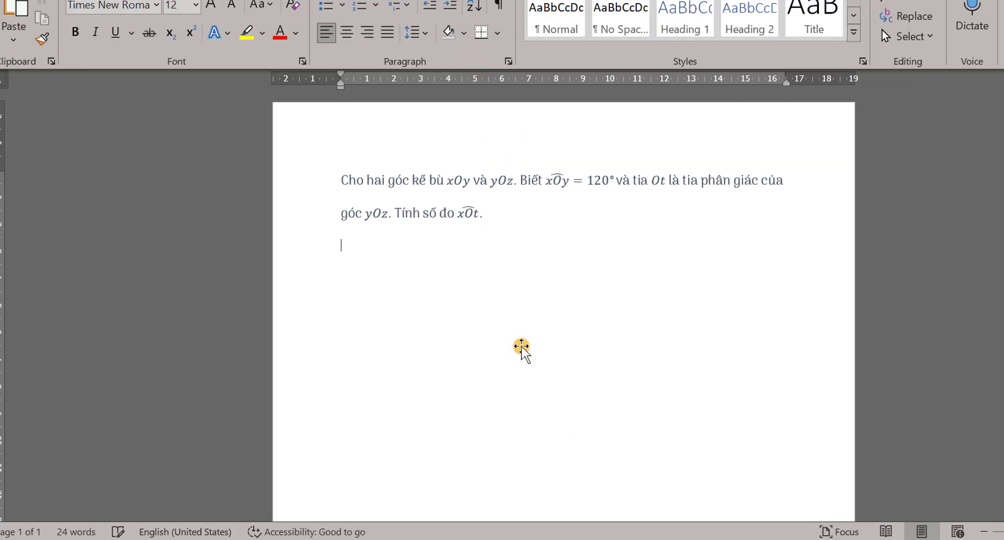
Paste the figure as a picture on the empty line and shrink it from its corner
right_click(361, 249)
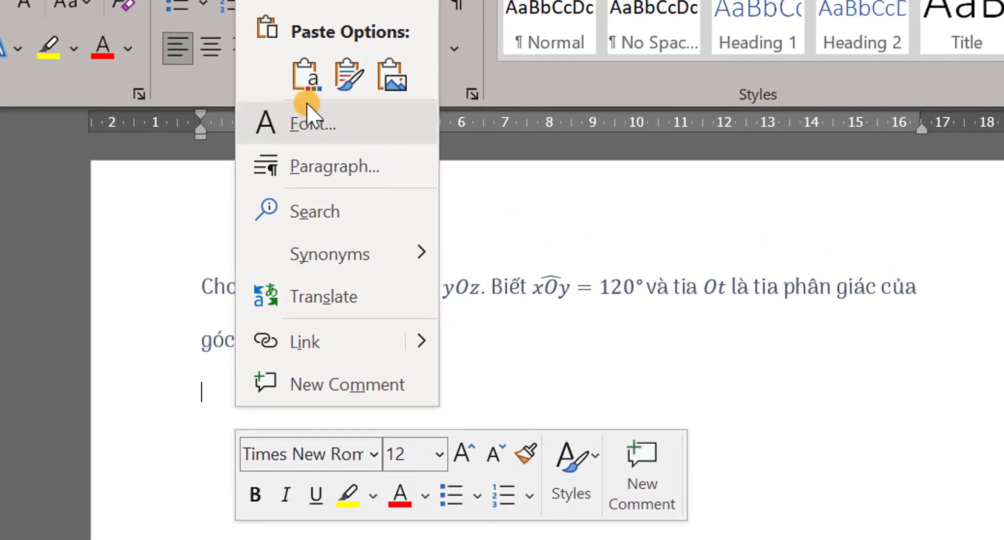
click(388, 80)
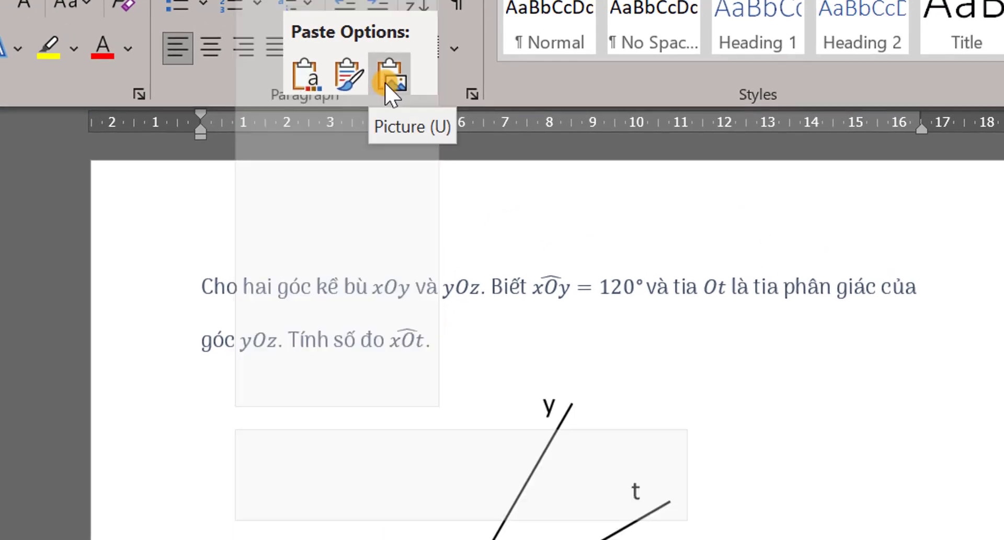
click(647, 494)
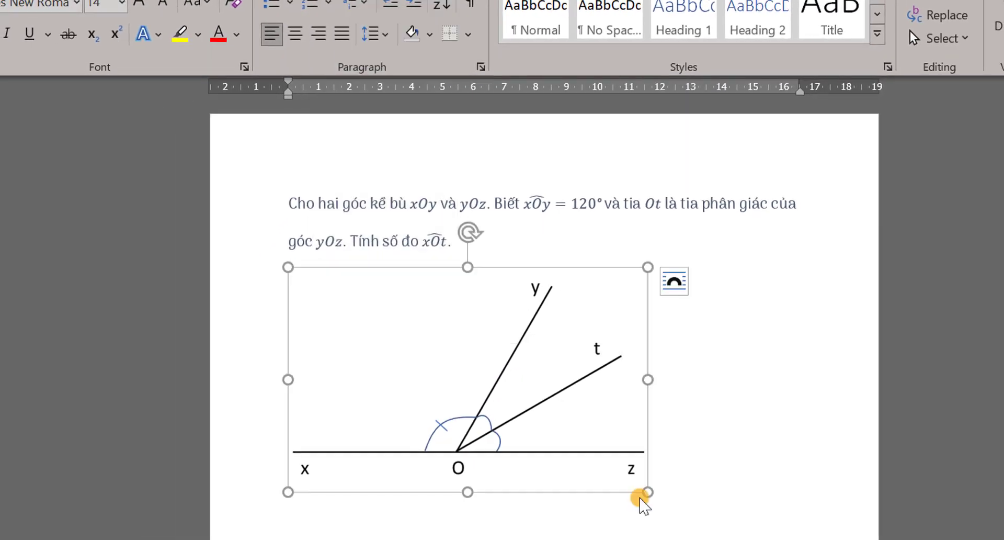
drag(647, 494, 551, 427)
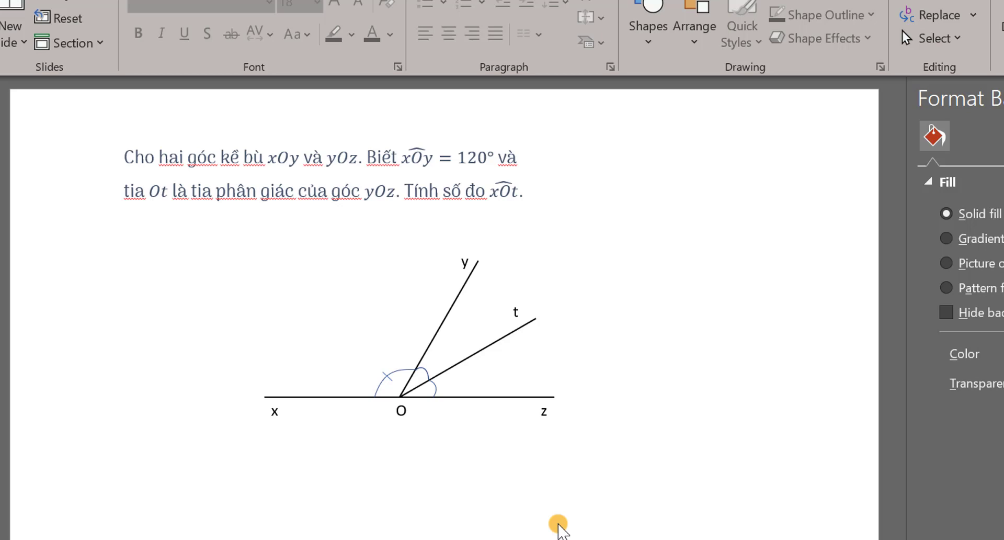
click(558, 524)
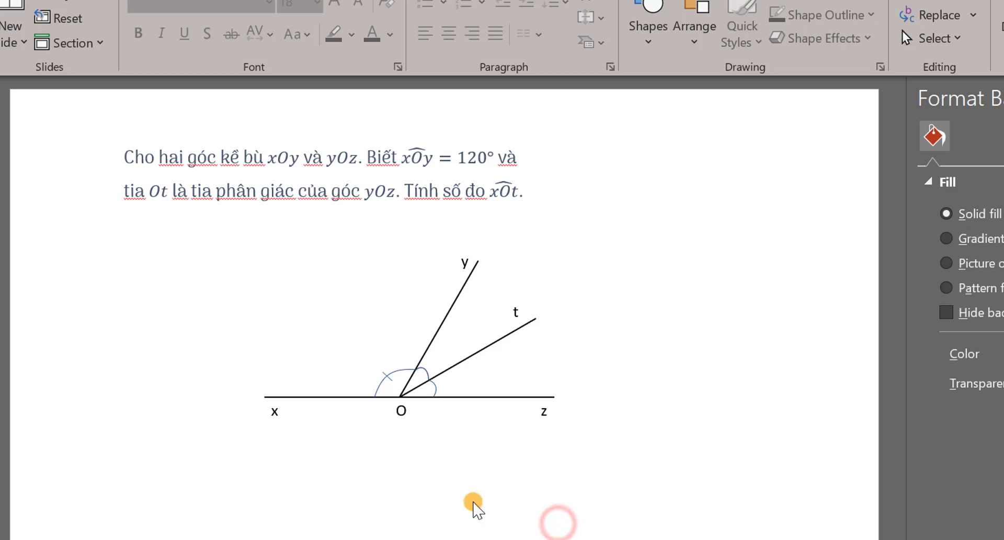